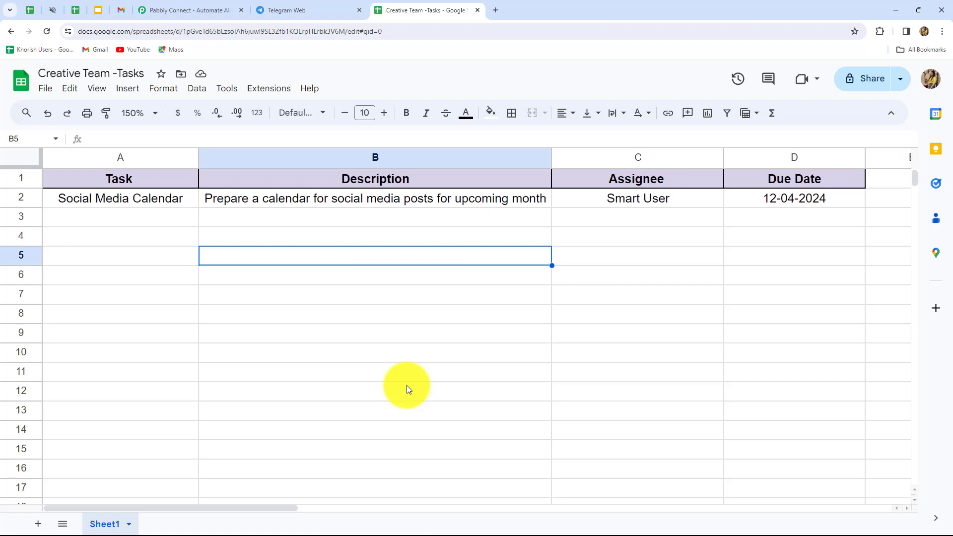
left_click(321, 7)
left_click(380, 7)
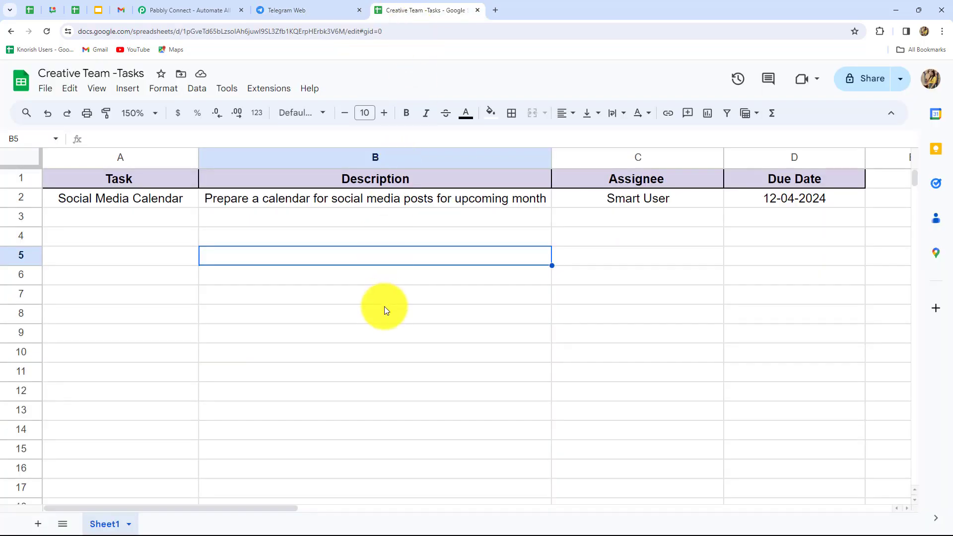
Step: Switch to the Pabbly Connect website, sign in, and open the Pabbly Connect application from the list of Pabbly apps
left_click(174, 8)
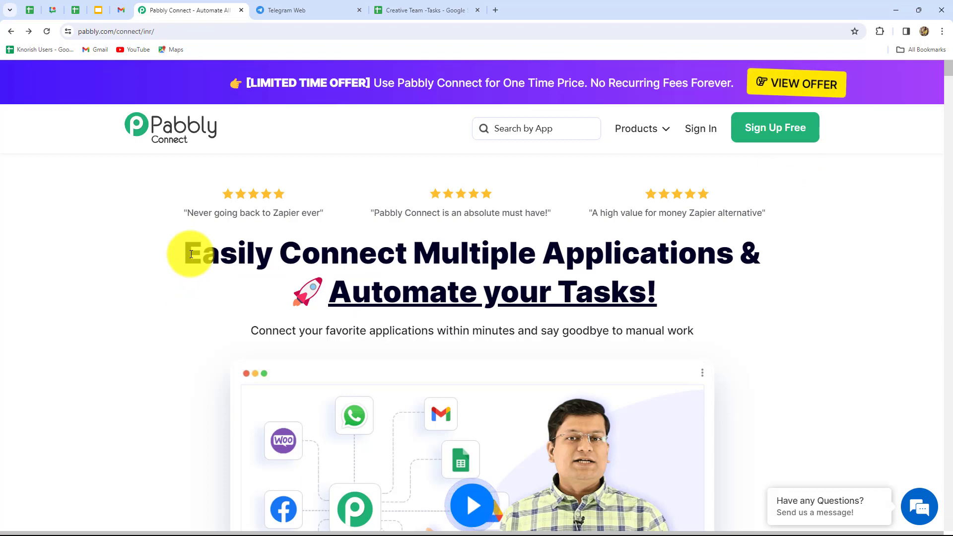
left_click_drag(191, 254, 710, 316)
left_click(719, 305)
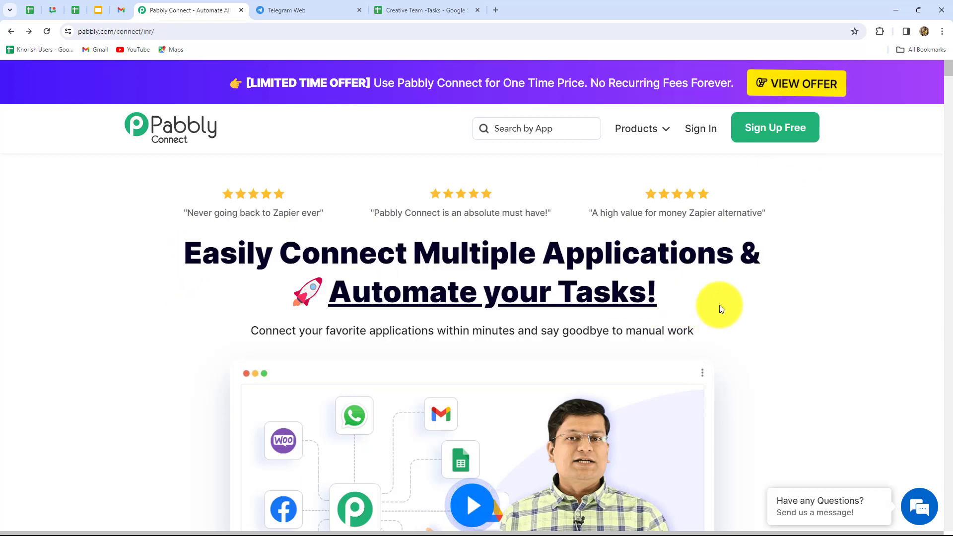
left_click(703, 129)
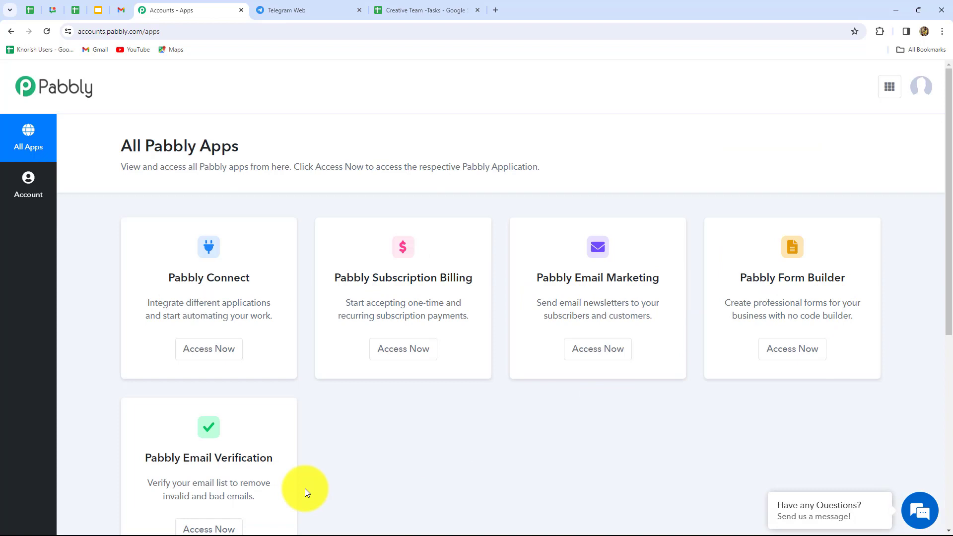
scroll(304, 489, "down", 2)
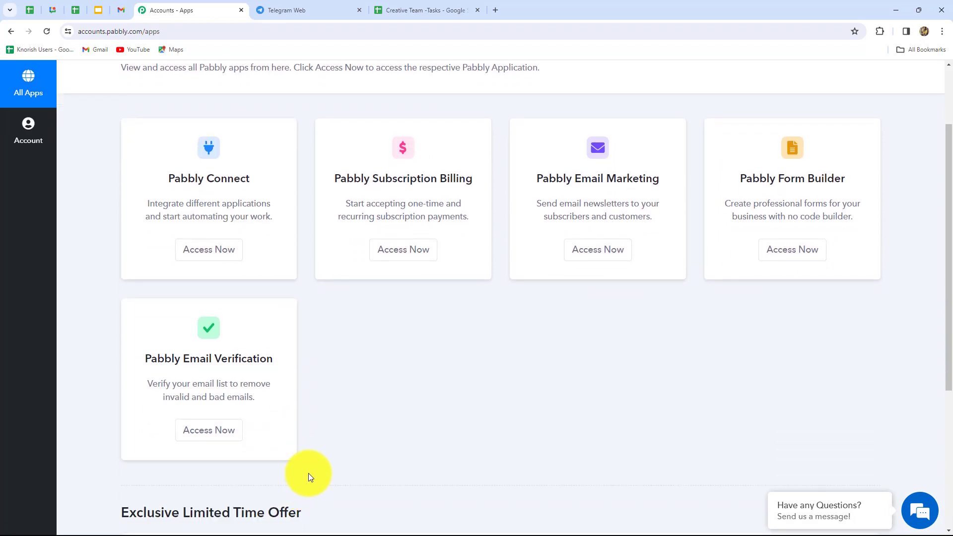
left_click_drag(167, 180, 252, 201)
left_click(224, 251)
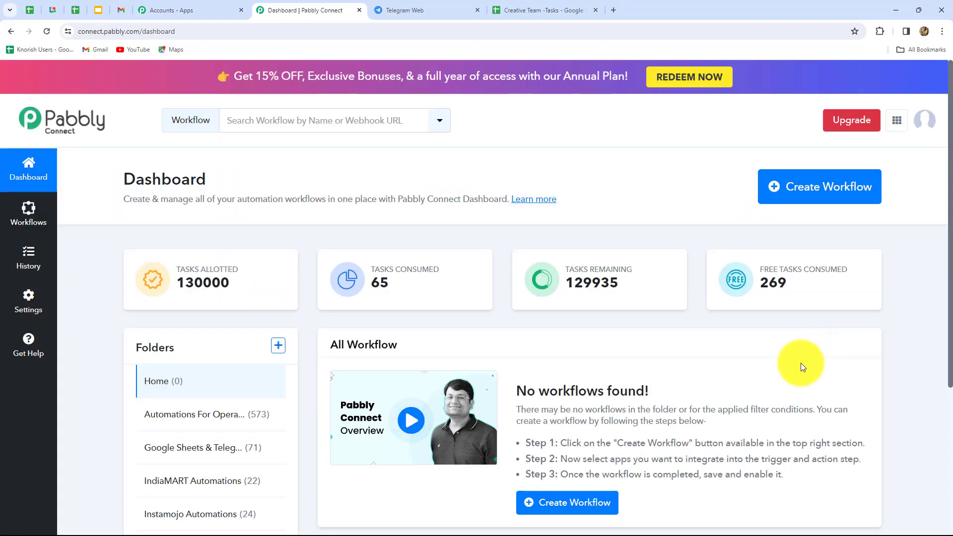
Step: Create a workflow named "Send Telegram Messages from Google Sheets Automatically" in the "Google Sheets & Telegram Automations" folder
scroll(800, 362, "down", 2)
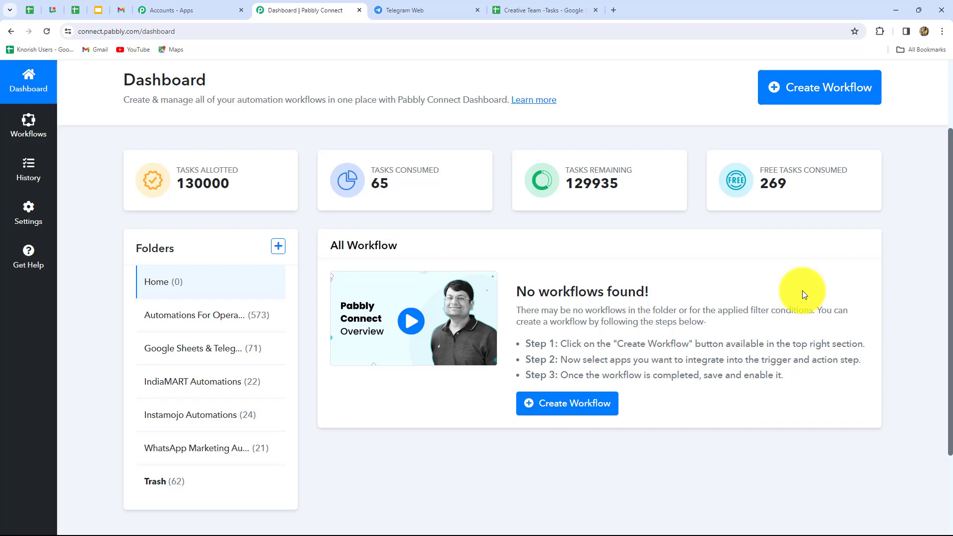
scroll(794, 289, "up", 2)
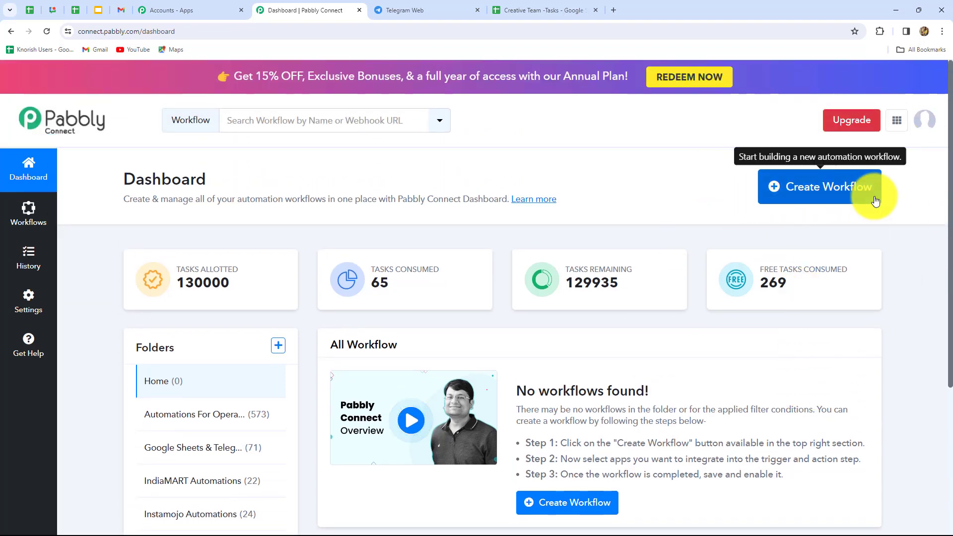
left_click(843, 202)
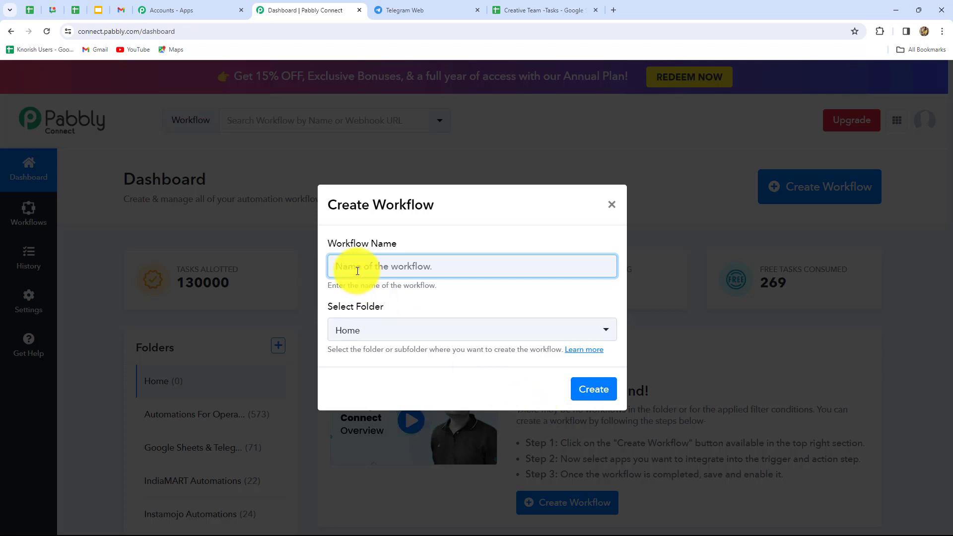
type("Send Telegram Messages from Google Sheets Automatically")
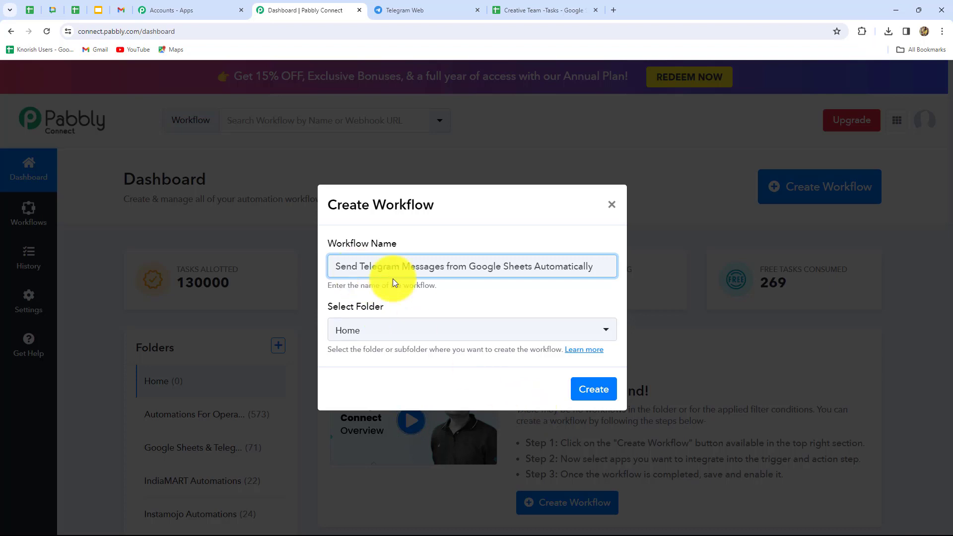
left_click(393, 337)
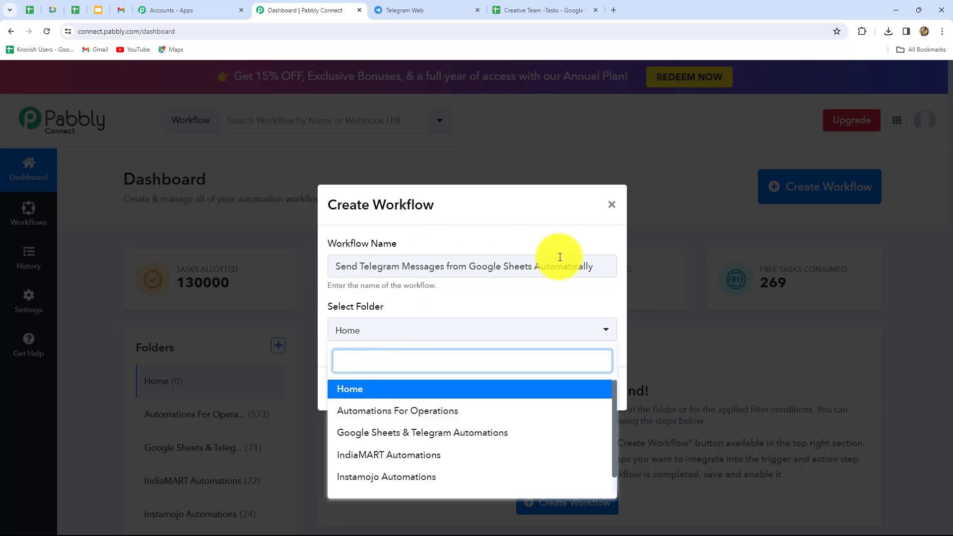
left_click(487, 440)
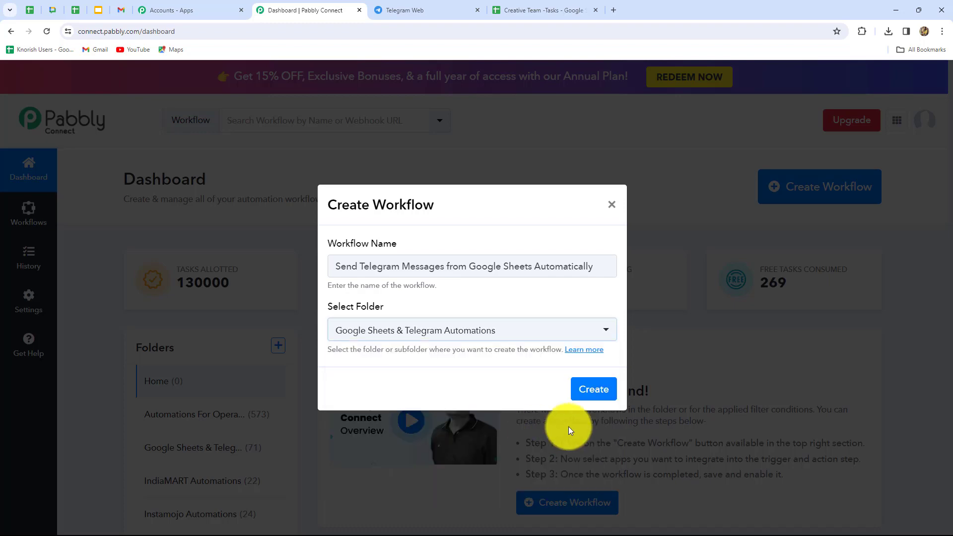
left_click(581, 397)
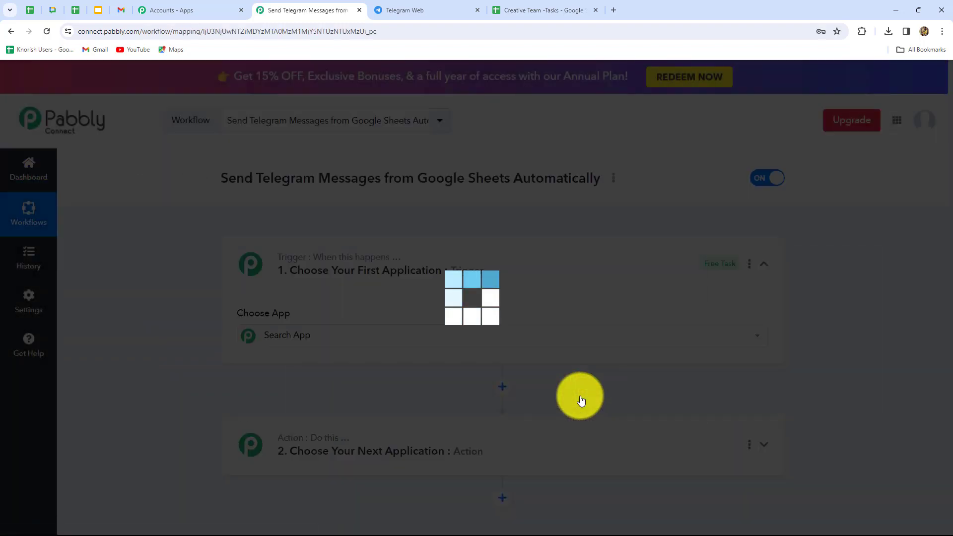
scroll(911, 384, "down", 2)
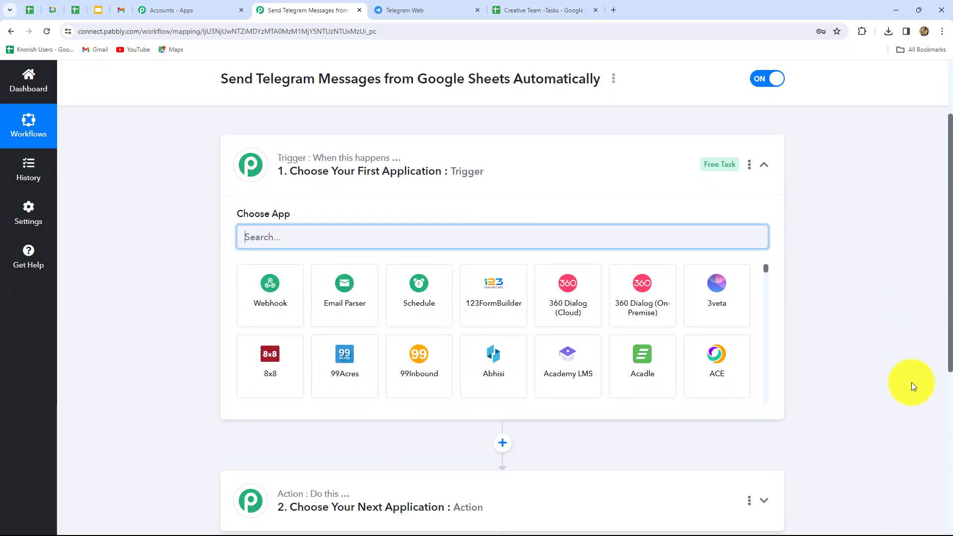
scroll(913, 386, "down", 1)
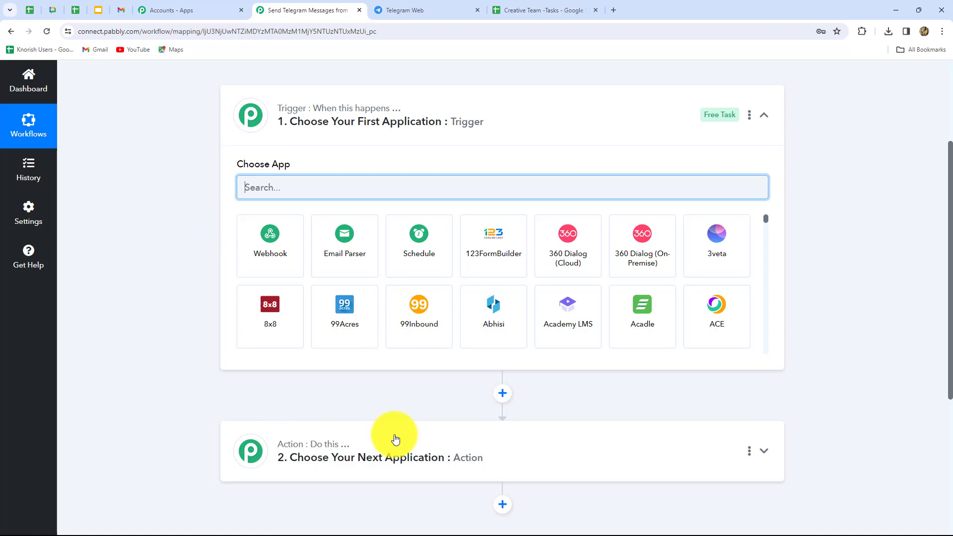
scroll(414, 449, "down", 3)
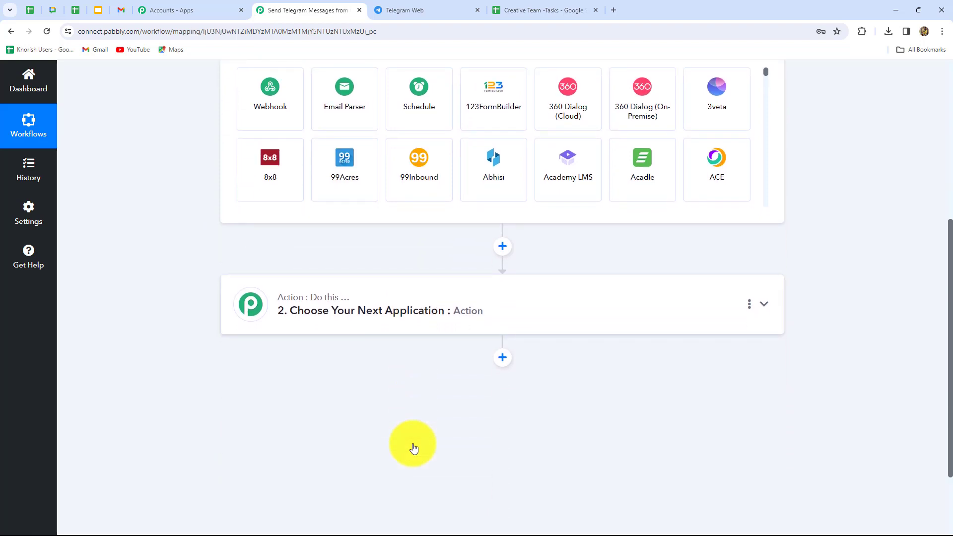
scroll(414, 448, "up", 3)
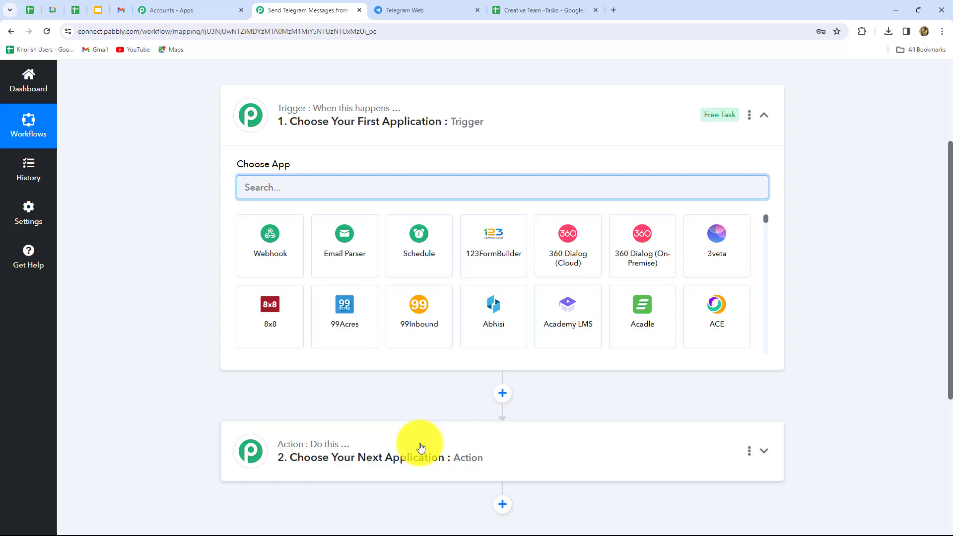
left_click(525, 8)
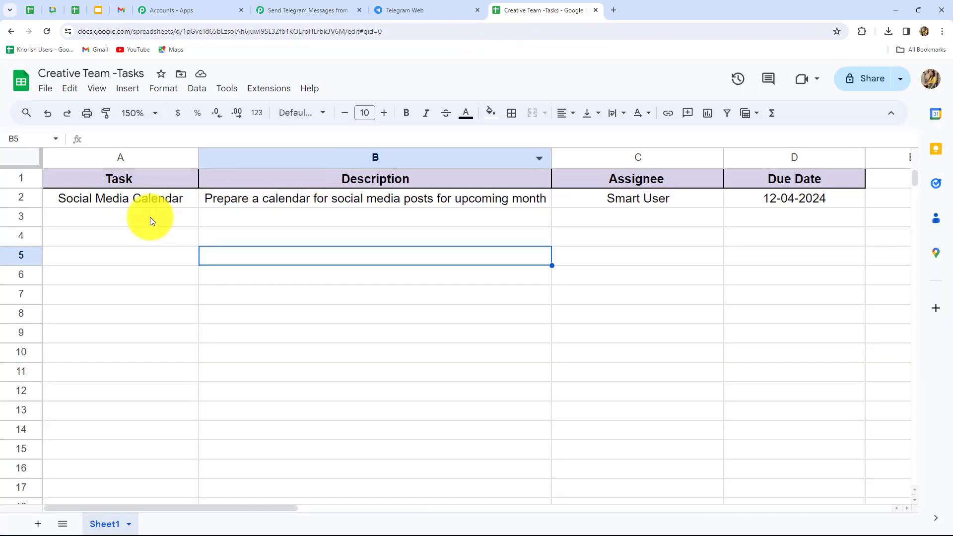
left_click(301, 10)
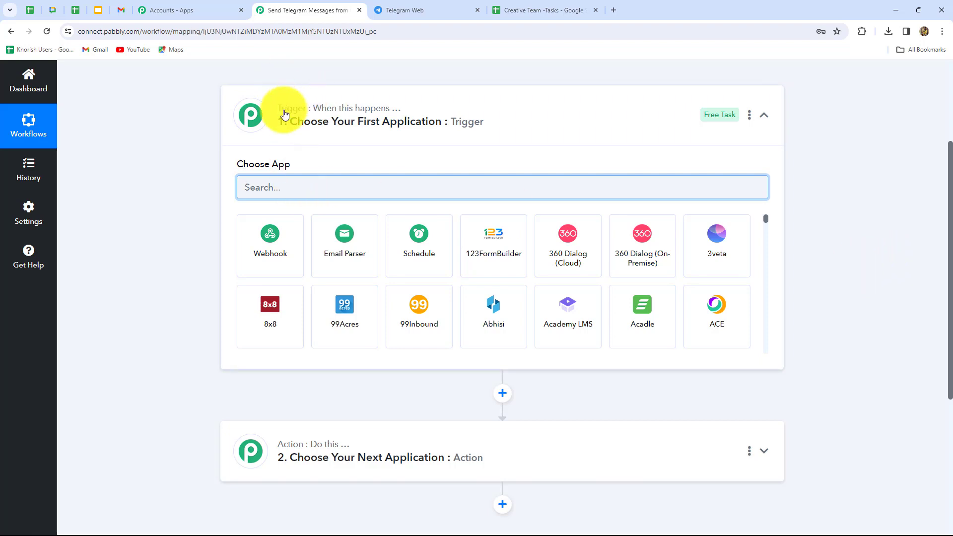
Step: Set the workflow's trigger application to Google Sheets with the event New or Updated Spreadsheet Row
type("Googl")
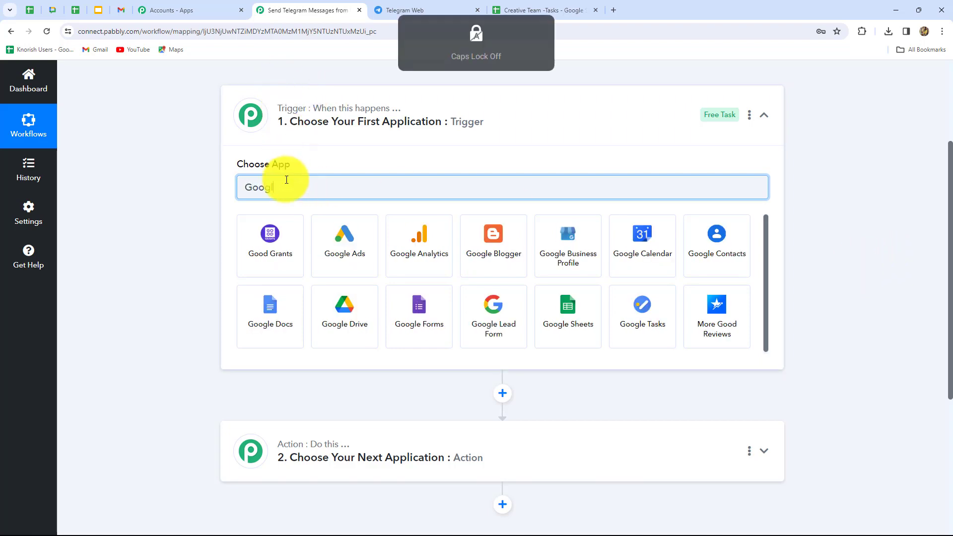
left_click(489, 304)
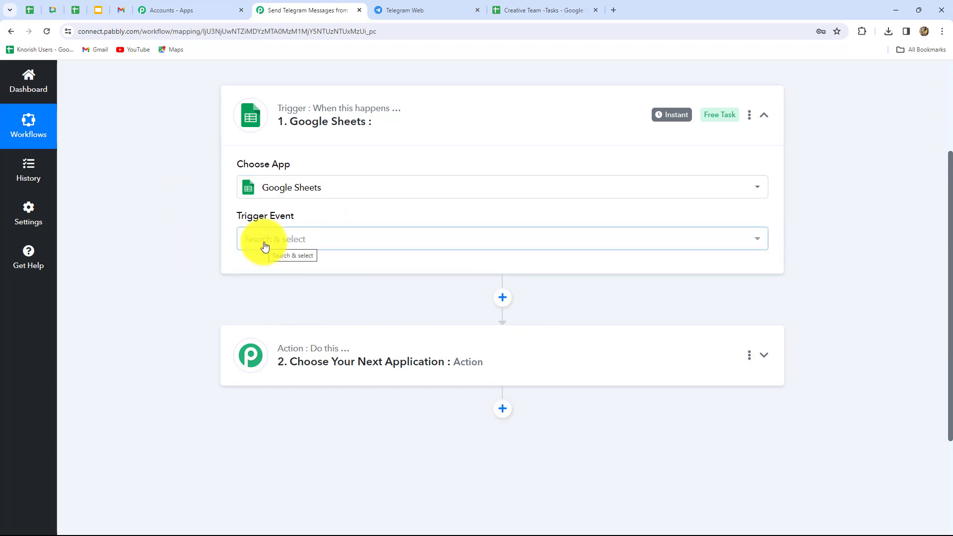
left_click(279, 238)
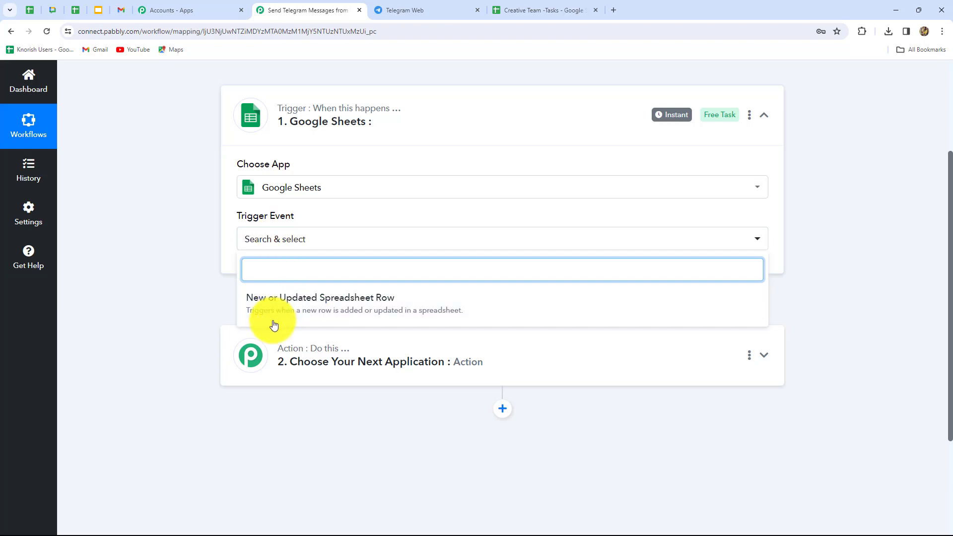
left_click(379, 306)
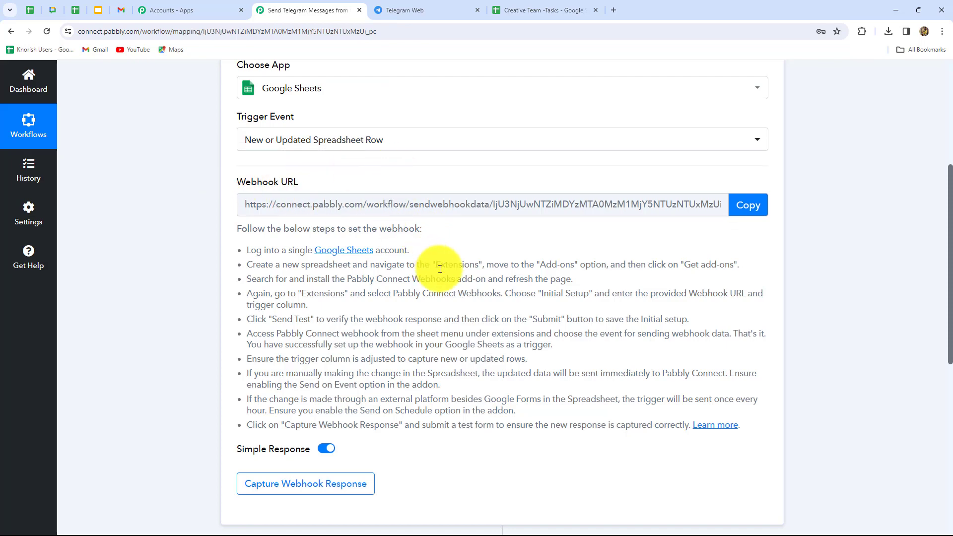
Step: Review the webhook setup instructions of the Google Sheets trigger and copy its webhook URL
scroll(432, 278, "down", 3)
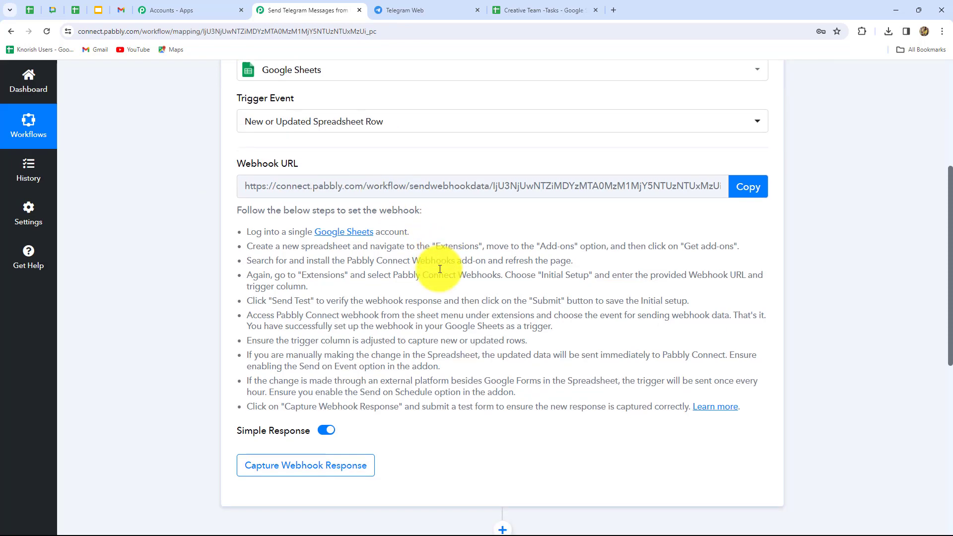
scroll(432, 278, "up", 3)
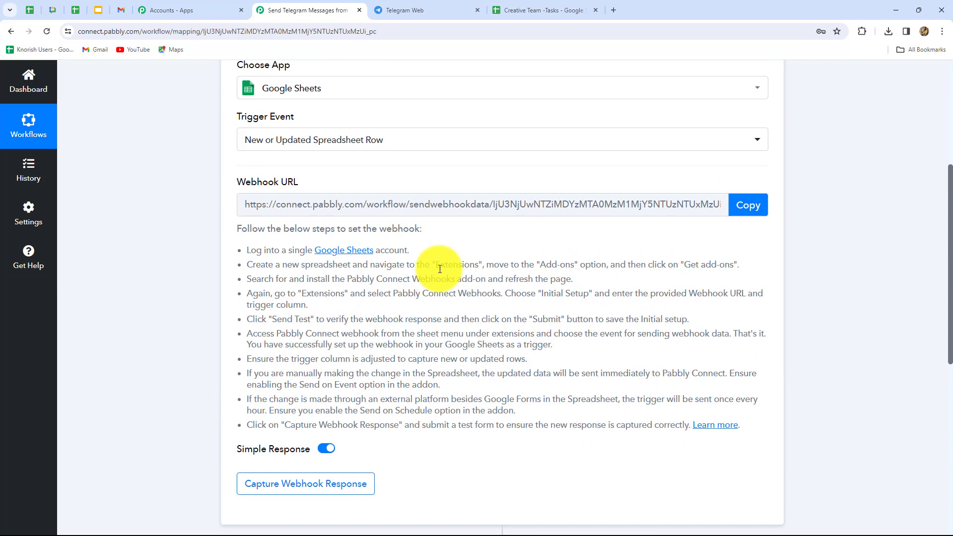
mouse_move(239, 185)
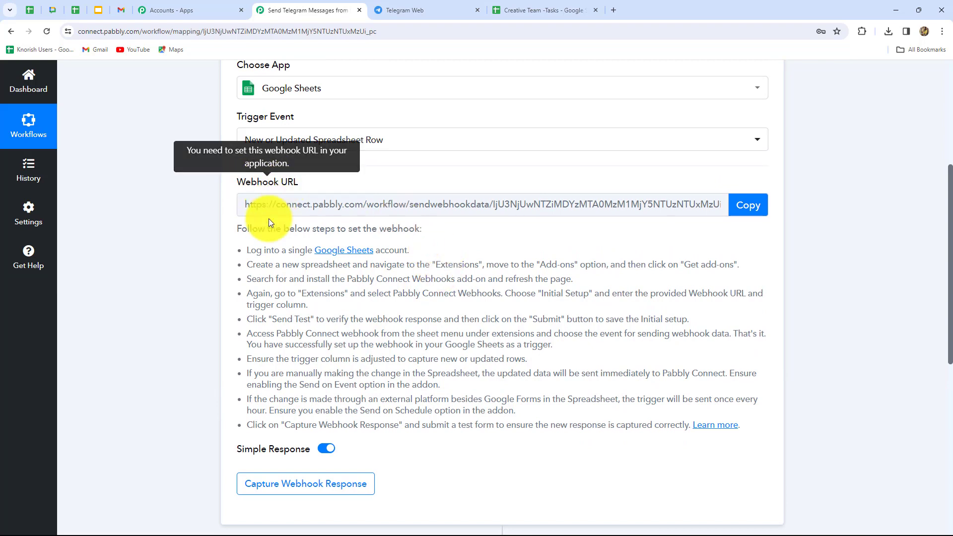
left_click_drag(244, 250, 749, 432)
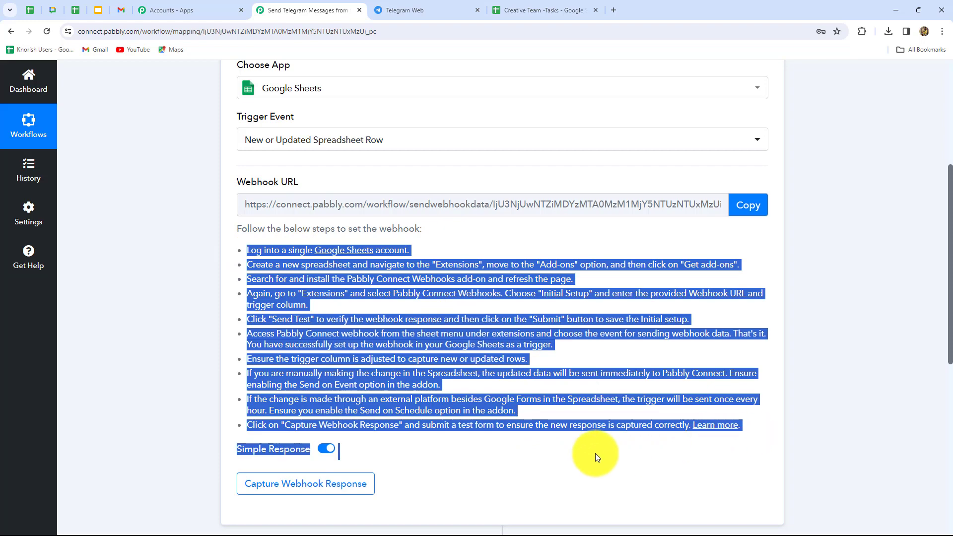
left_click(173, 311)
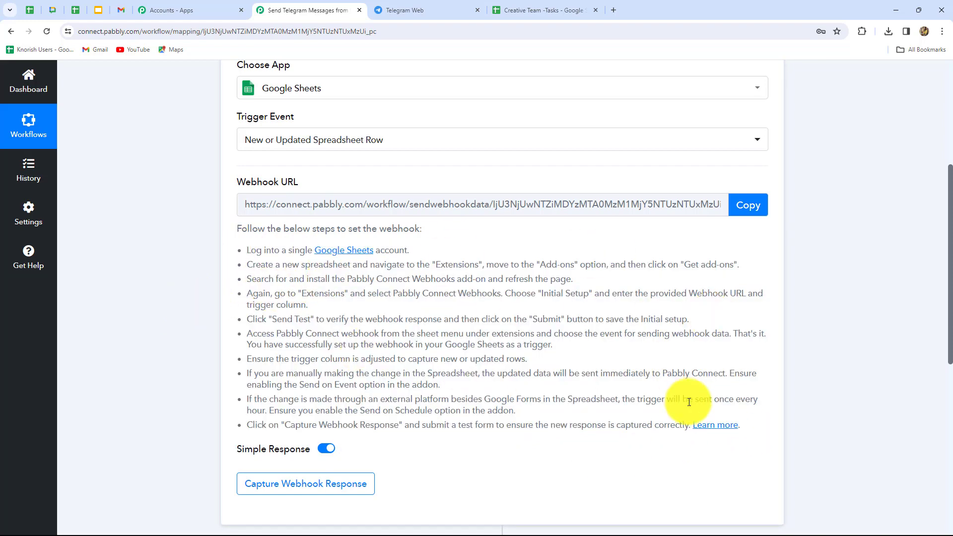
left_click(746, 213)
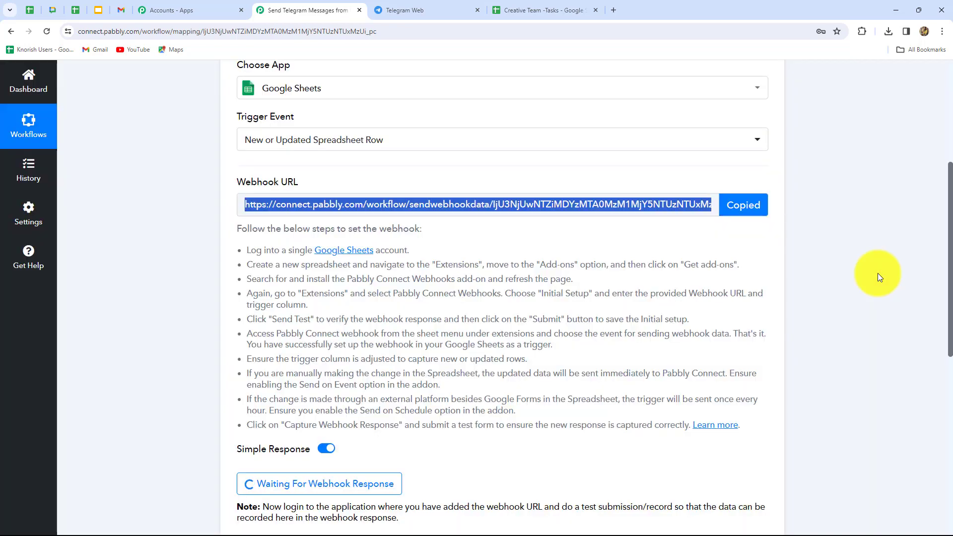
Step: In the Creative Team -Tasks spreadsheet, close the add-on marketplace and open the Initial Setup of the Pabbly Connect Webhooks add-on
left_click(545, 10)
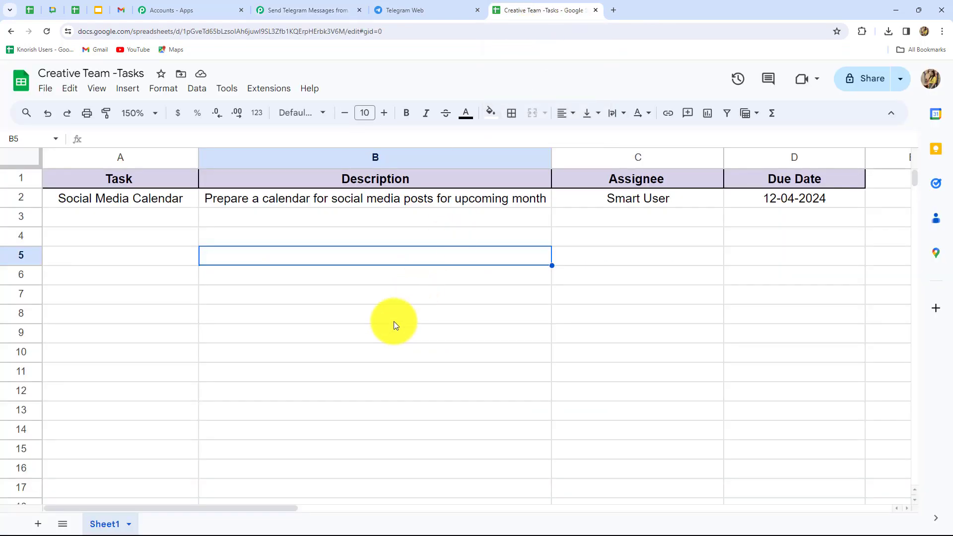
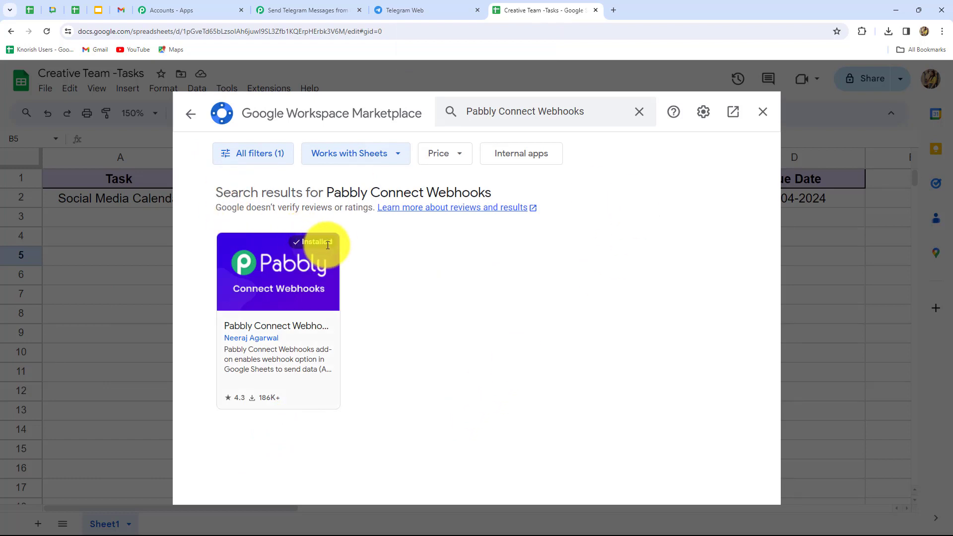
left_click(763, 112)
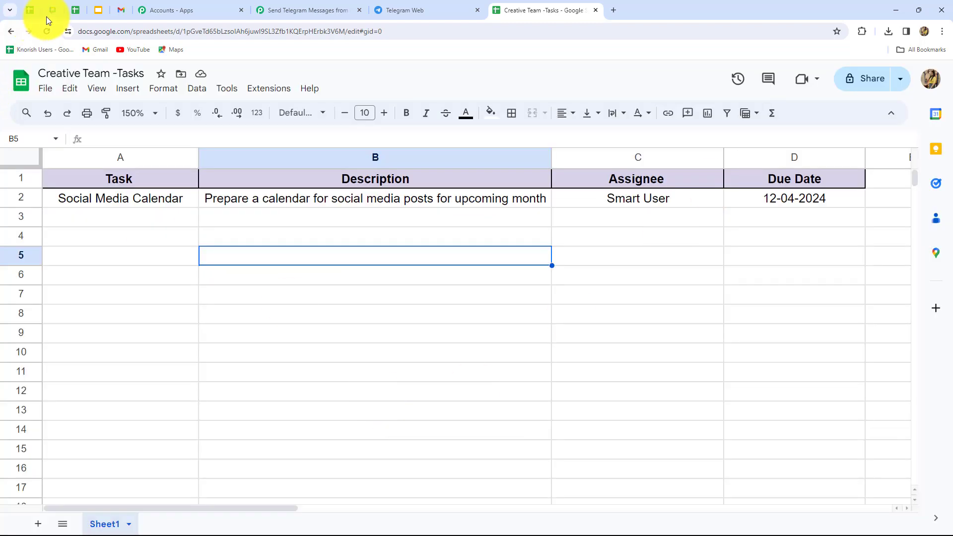
left_click(259, 91)
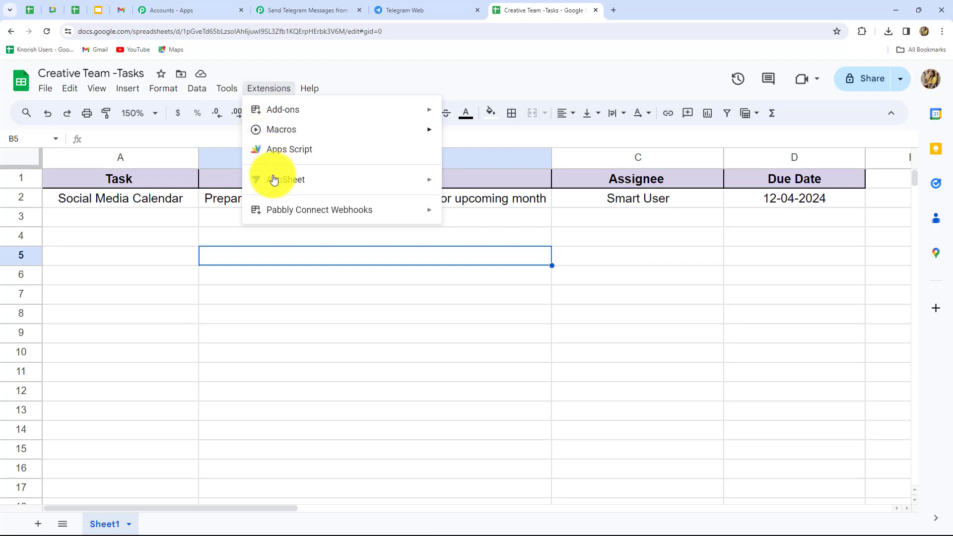
mouse_move(302, 213)
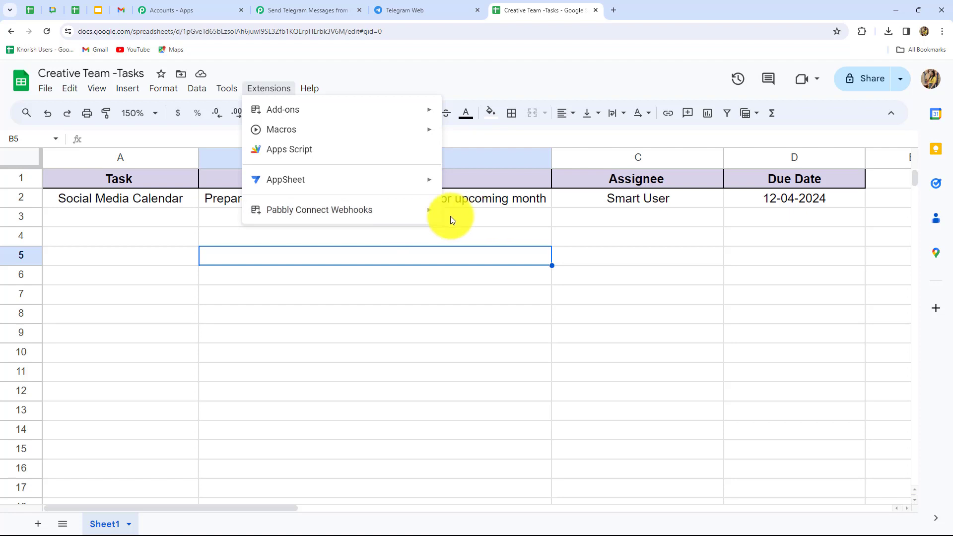
mouse_move(432, 211)
left_click(481, 213)
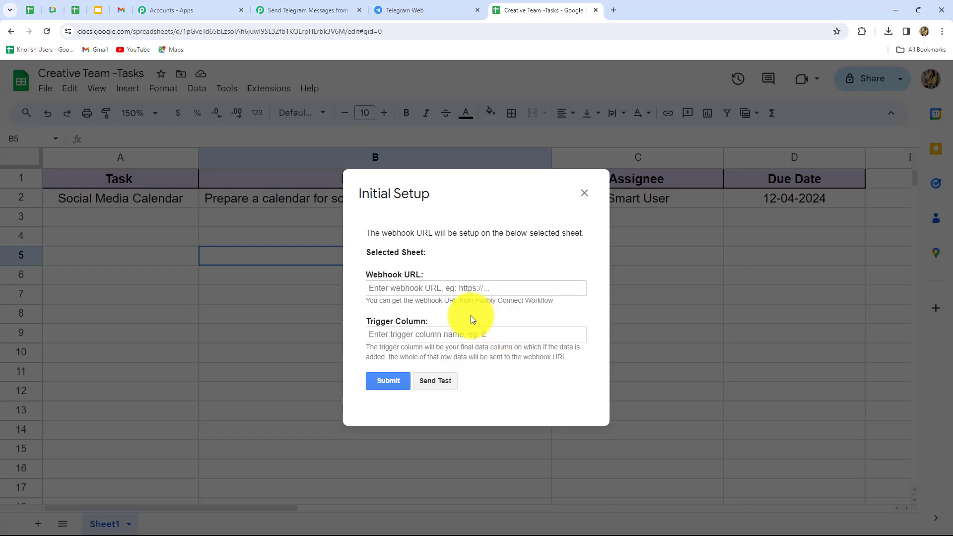
Step: Complete the webhook setup for Sheet1 with the copied webhook URL and trigger column D, sending test data before submitting and closing it
left_click(479, 287)
key("ctrl+v")
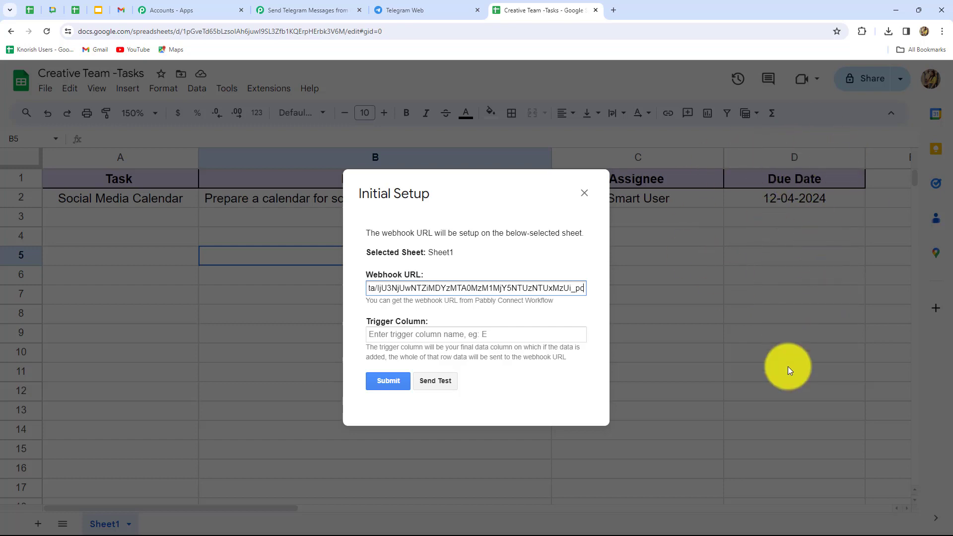
left_click(423, 335)
key("Caps_Lock")
type("D")
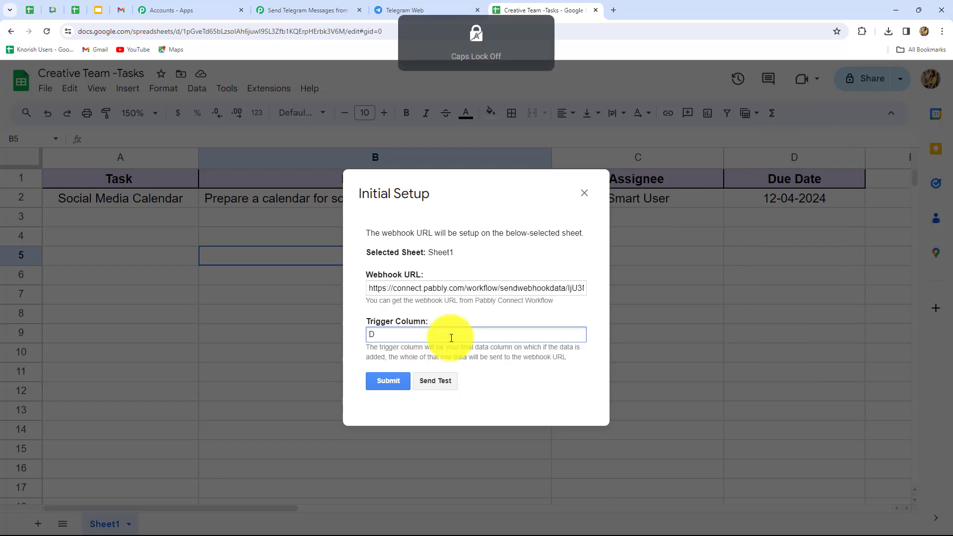
left_click(435, 380)
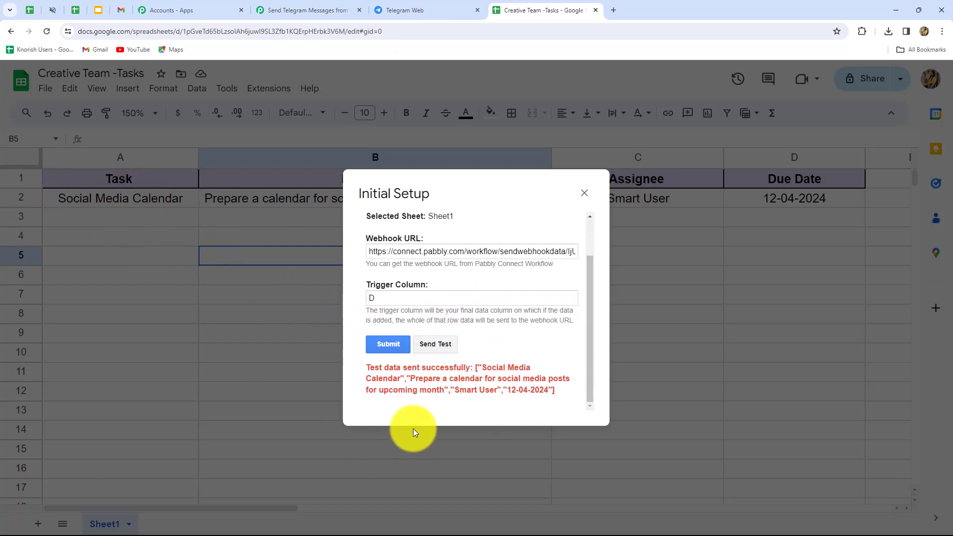
left_click(385, 347)
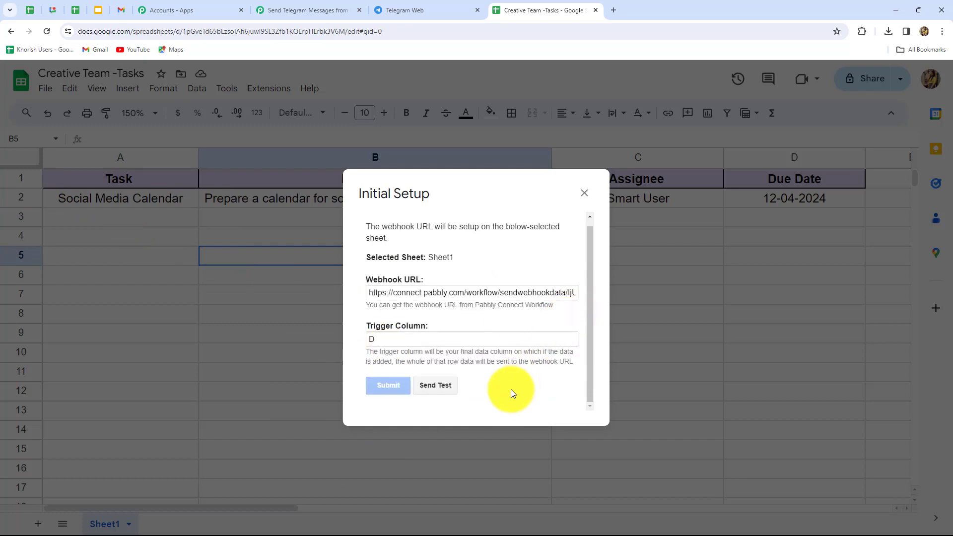
left_click(585, 194)
Step: Examine the response captured by the Google Sheets trigger in the workflow, comparing its trigger column, task and row index with the sheet
left_click(307, 10)
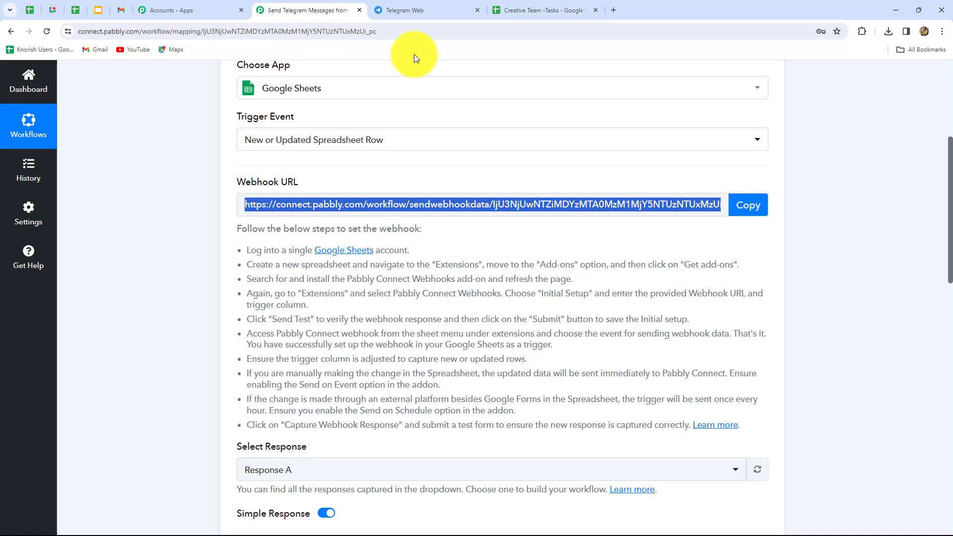
left_click_drag(950, 249, 950, 289)
scroll(951, 292, "down", 2)
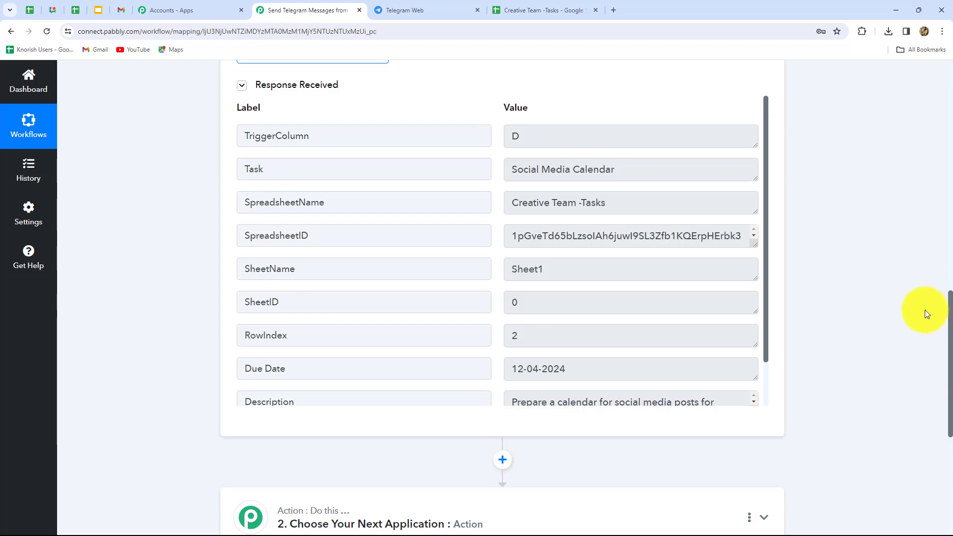
double_click(520, 137)
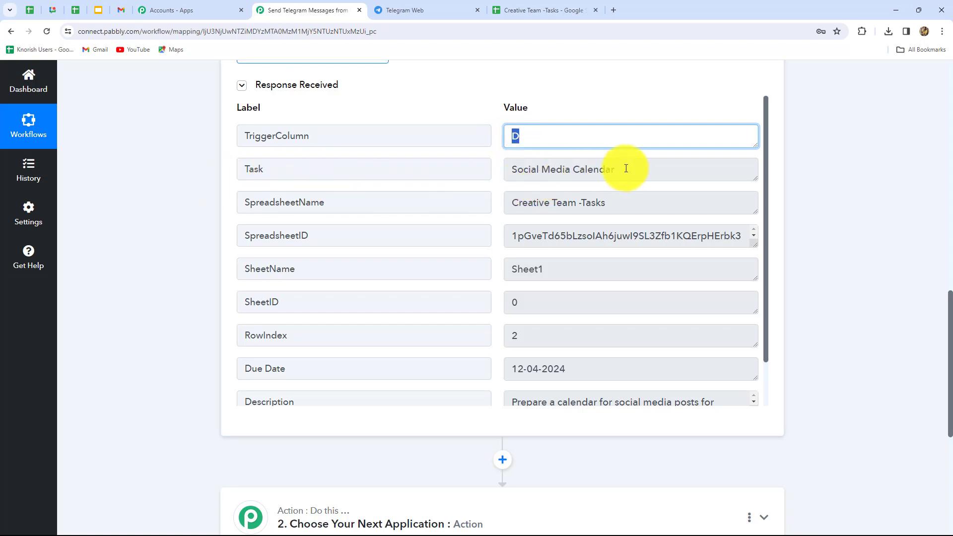
left_click_drag(627, 164, 504, 165)
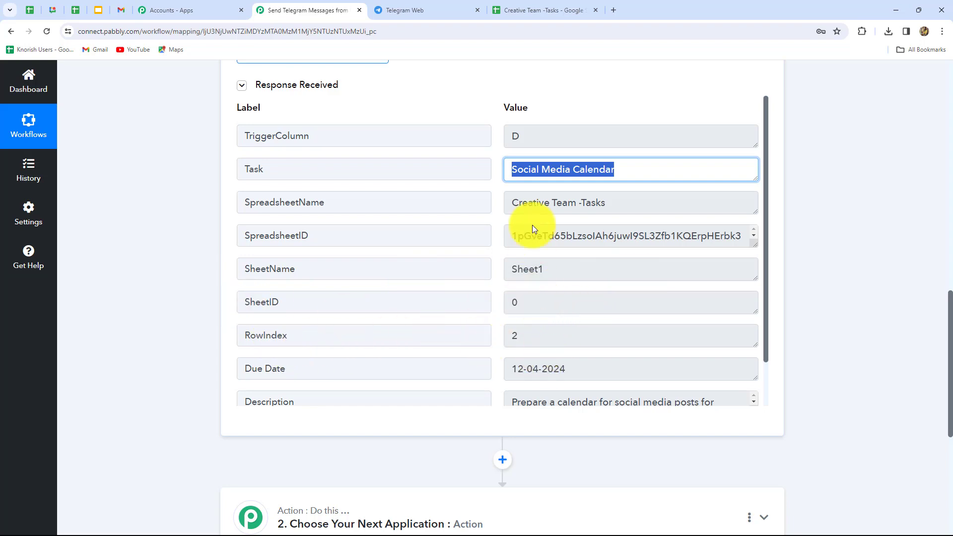
left_click(511, 8)
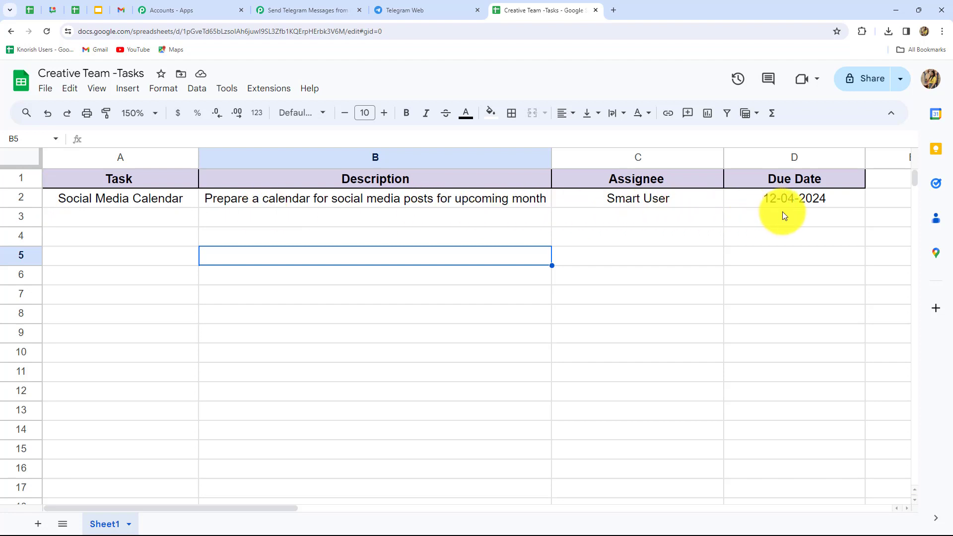
left_click(298, 10)
double_click(506, 335)
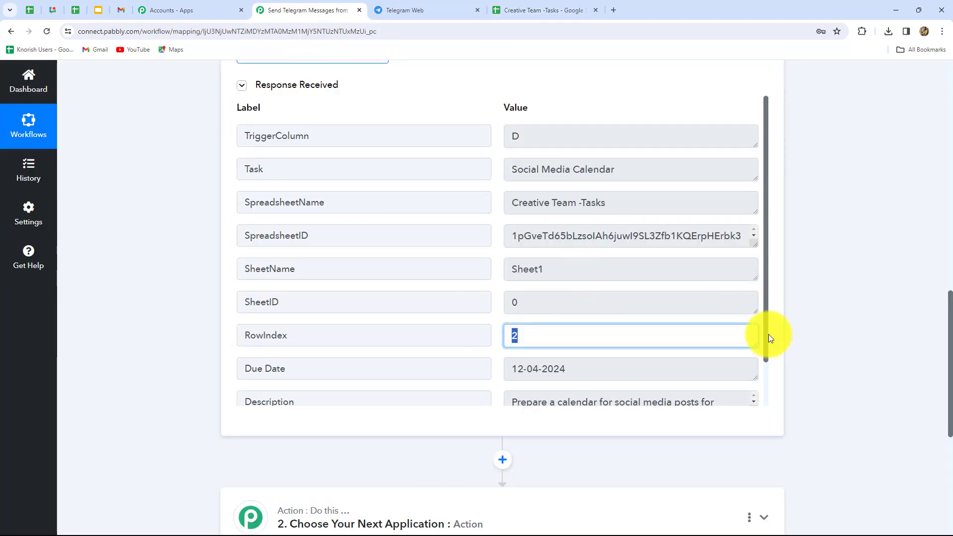
scroll(611, 327, "down", 2)
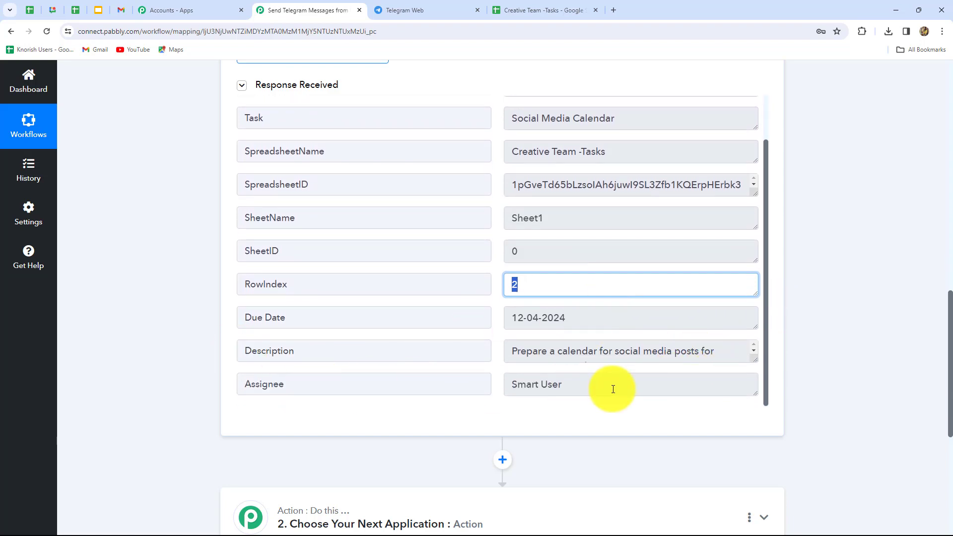
scroll(865, 388, "down", 3)
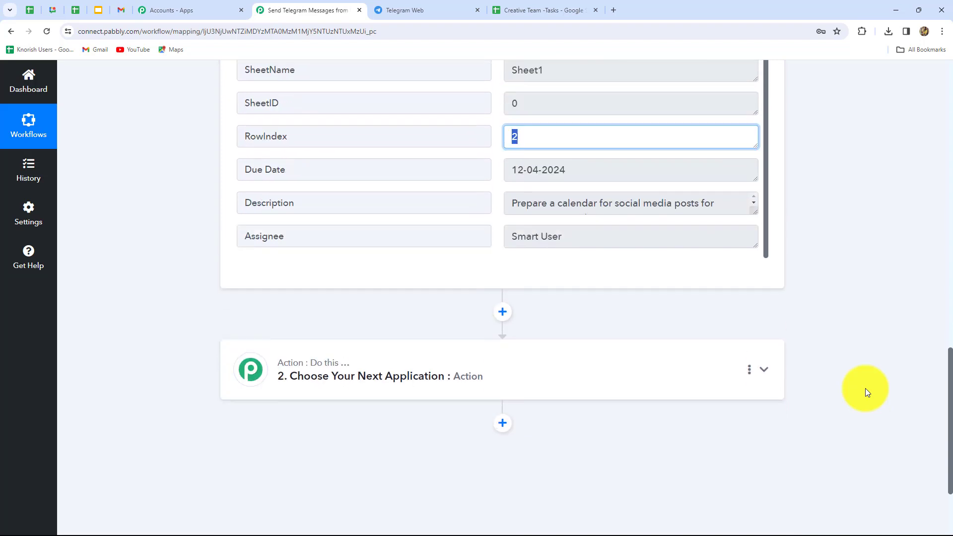
scroll(866, 388, "up", 2)
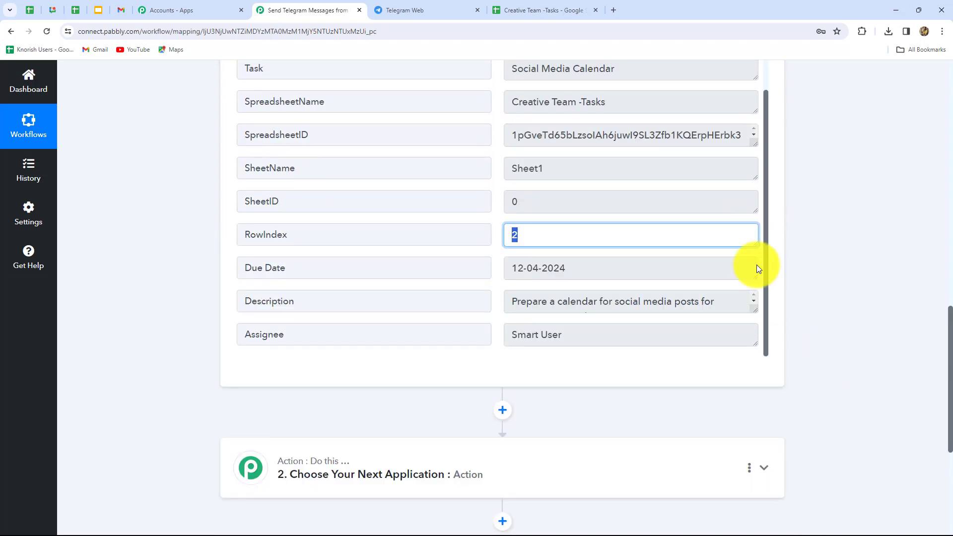
Step: Enable Send On Event for the Pabbly Connect Webhooks add-on in the Creative Team -Tasks spreadsheet
left_click(531, 10)
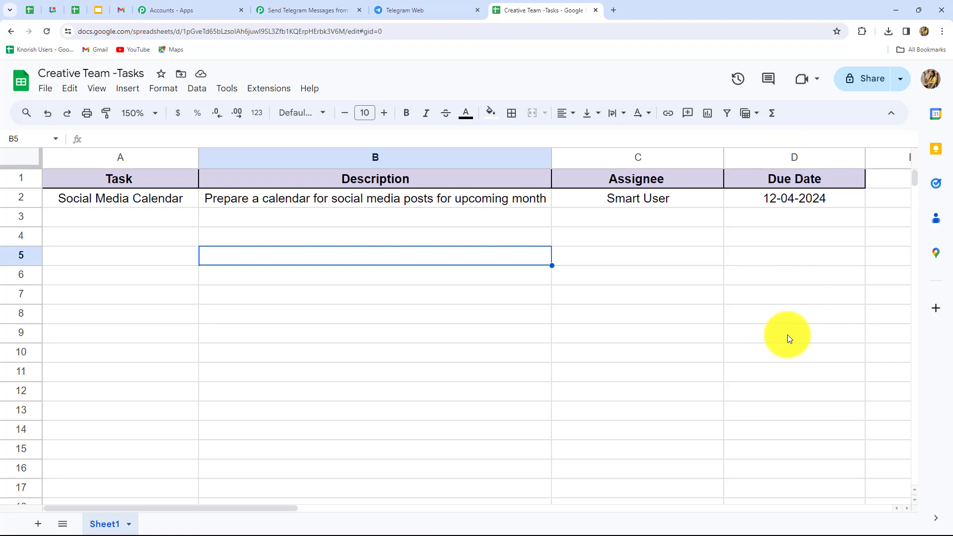
left_click(276, 88)
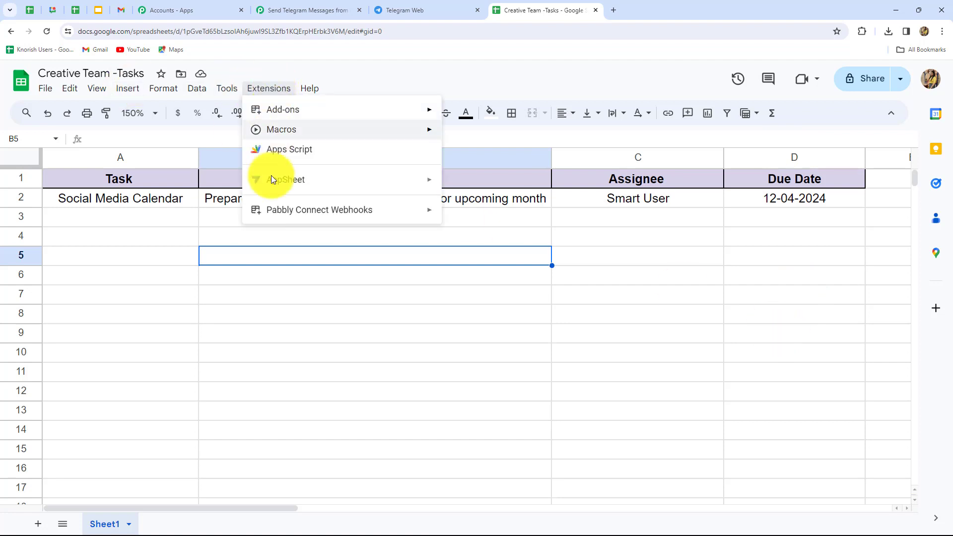
mouse_move(278, 209)
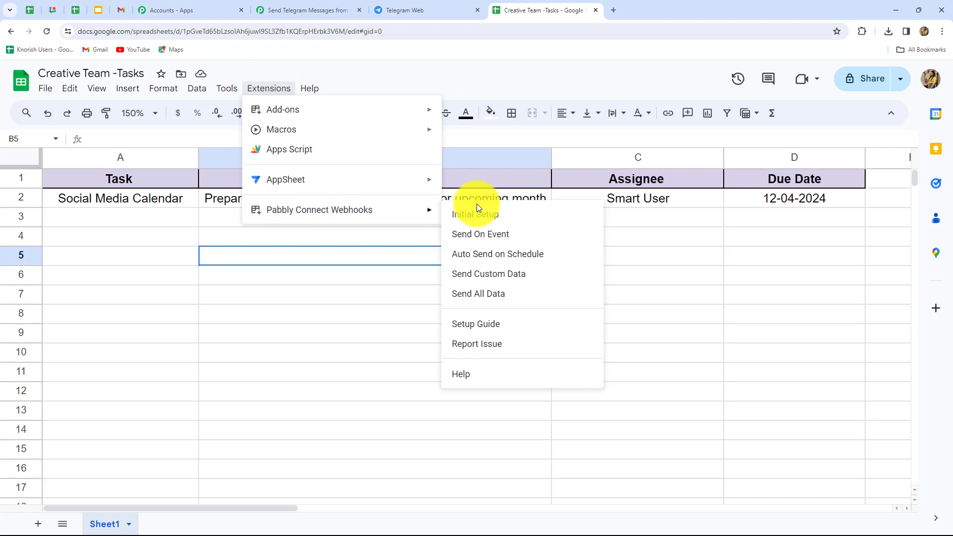
left_click(472, 236)
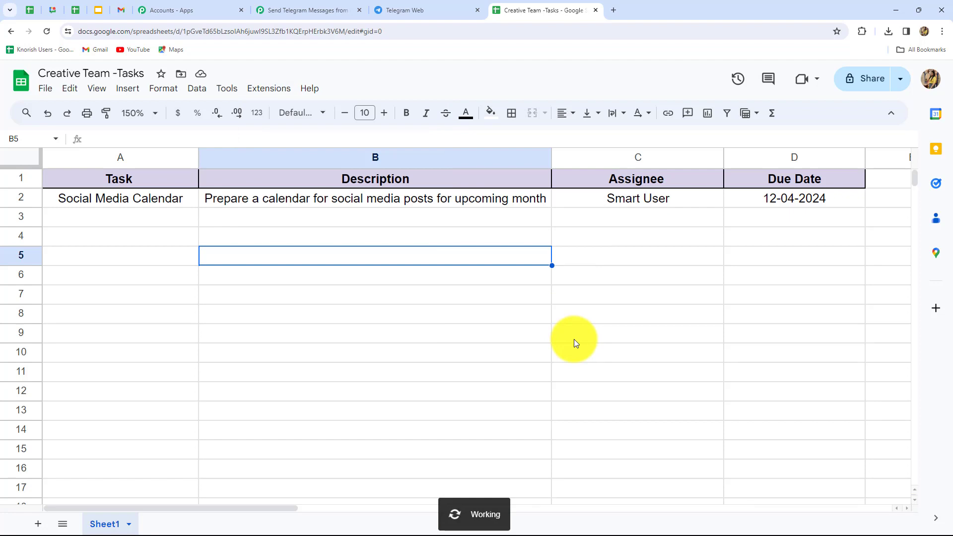
Step: Back in the workflow, set the action application to Telegram Bot with the event Send a Text Message or Reply
left_click(278, 9)
scroll(862, 320, "down", 4)
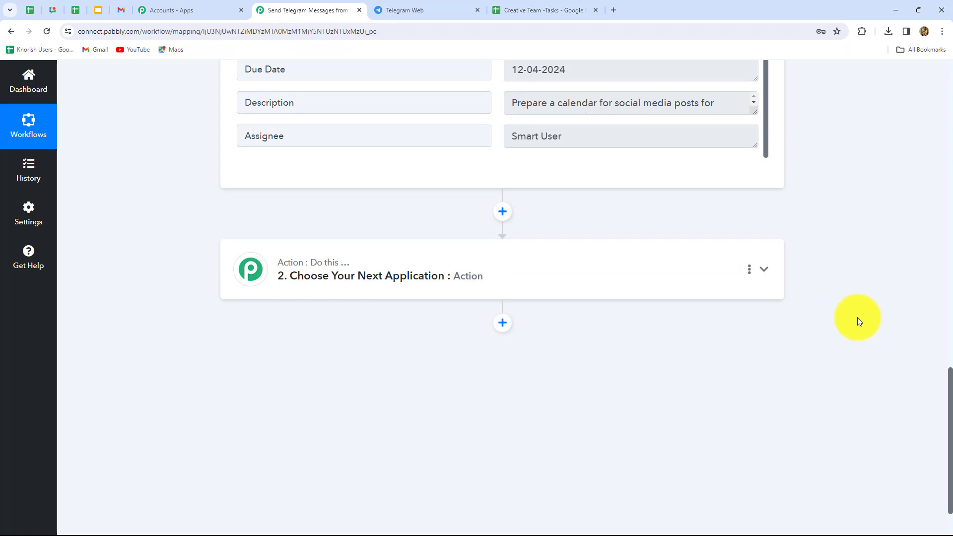
scroll(857, 317, "up", 3)
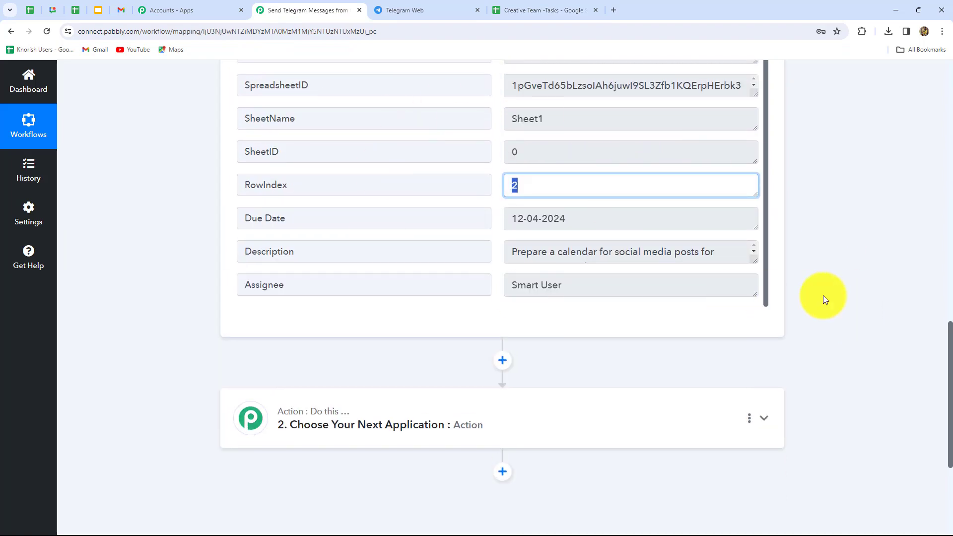
scroll(823, 296, "down", 3)
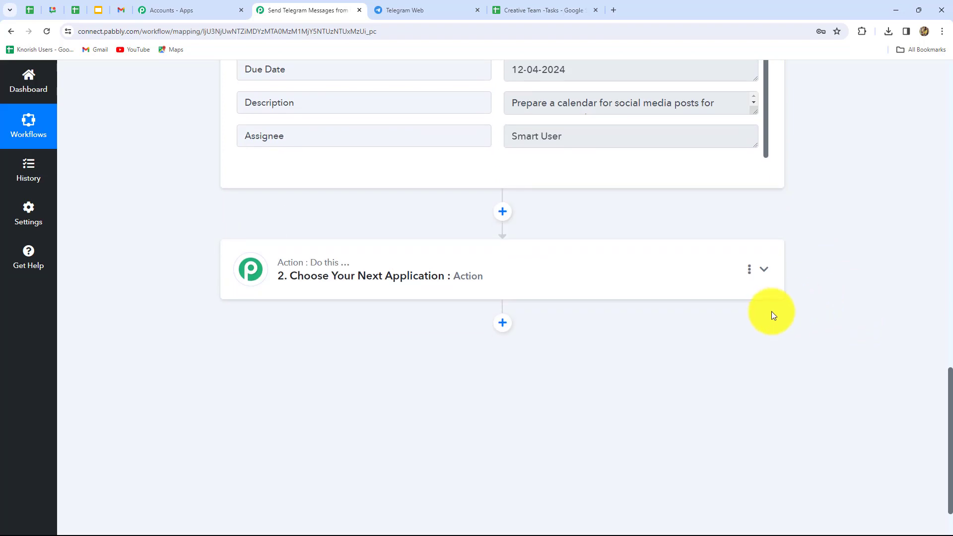
left_click(534, 283)
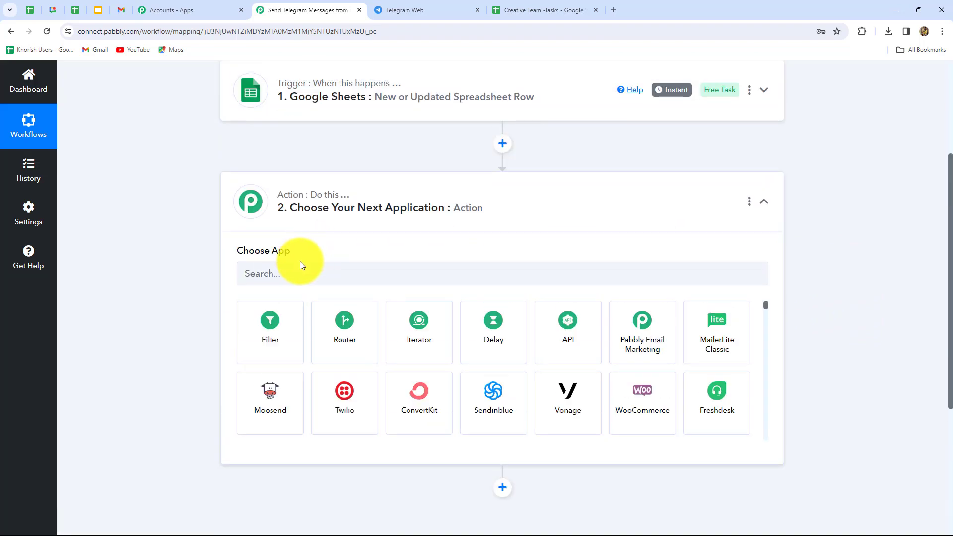
left_click(291, 278)
type("Tele")
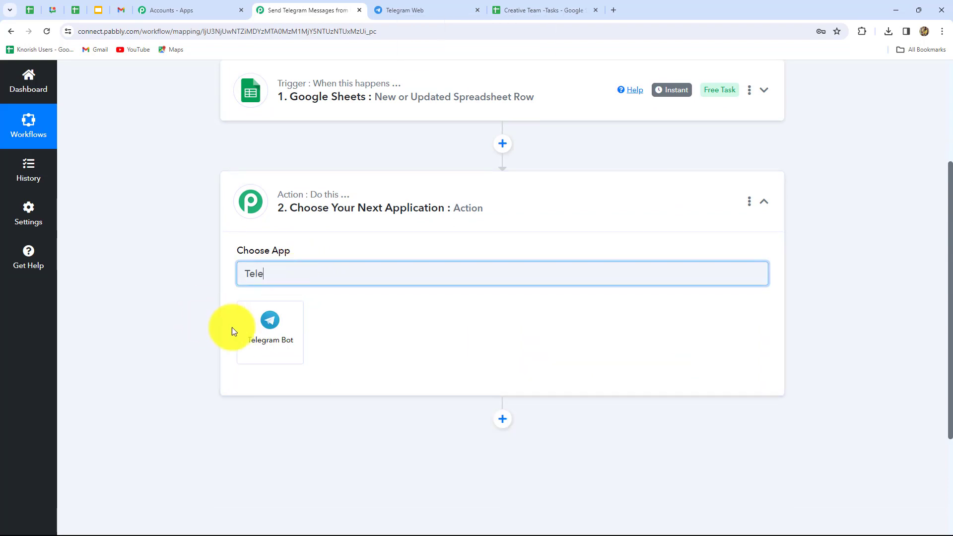
left_click(253, 336)
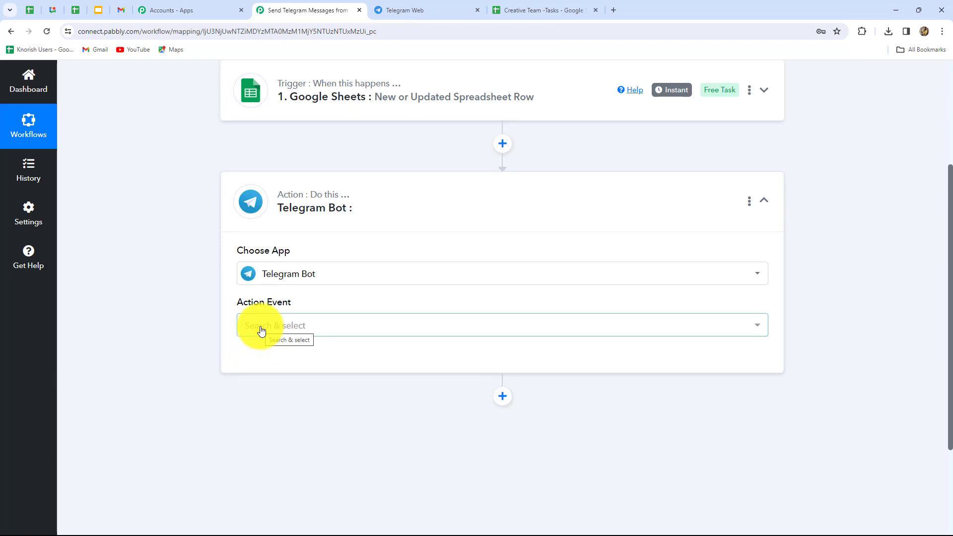
left_click(262, 331)
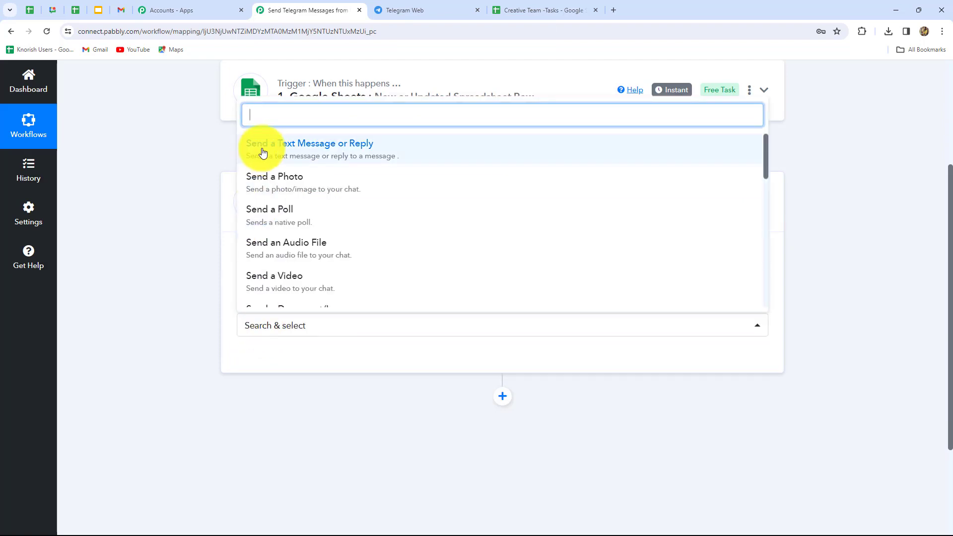
left_click(341, 144)
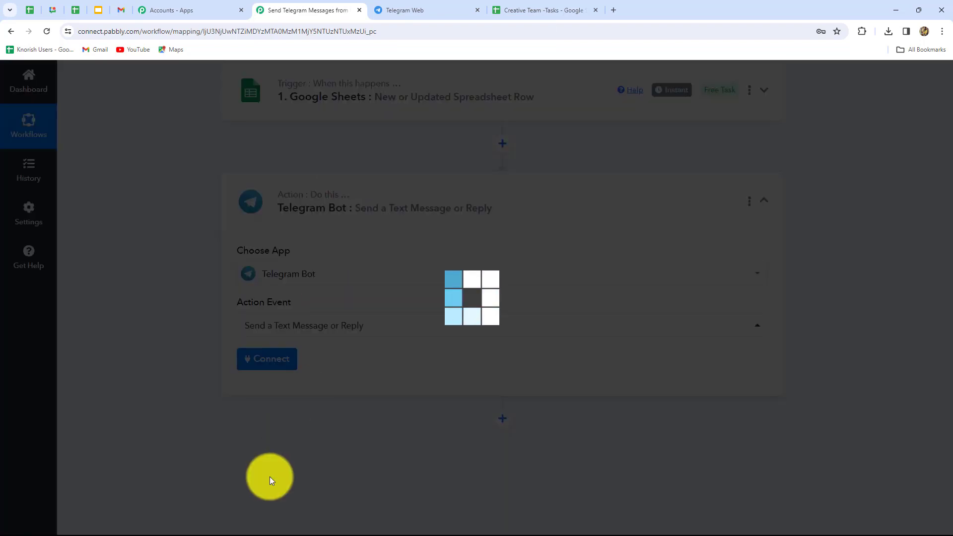
Step: Start adding a new connection for the Telegram Bot action and review the instructions for obtaining its token
left_click(268, 360)
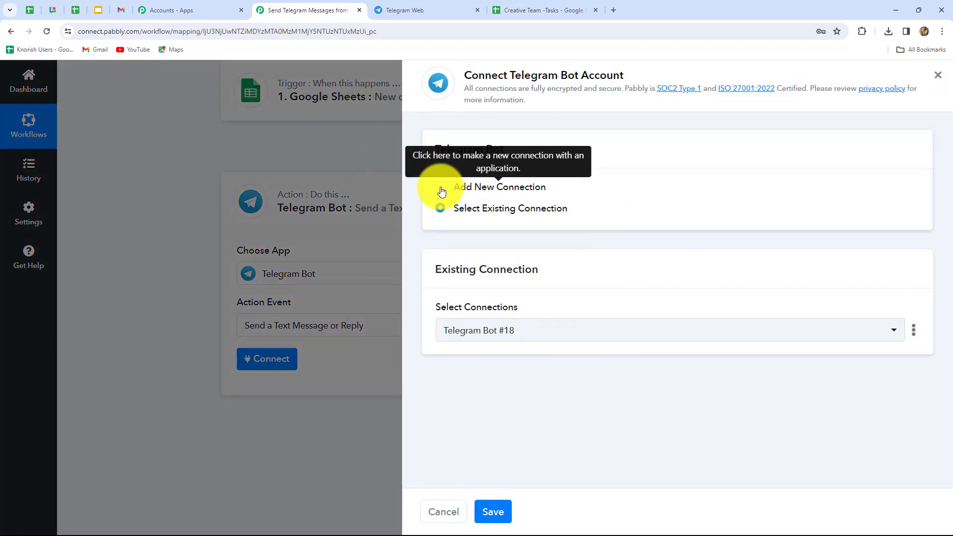
left_click(441, 192)
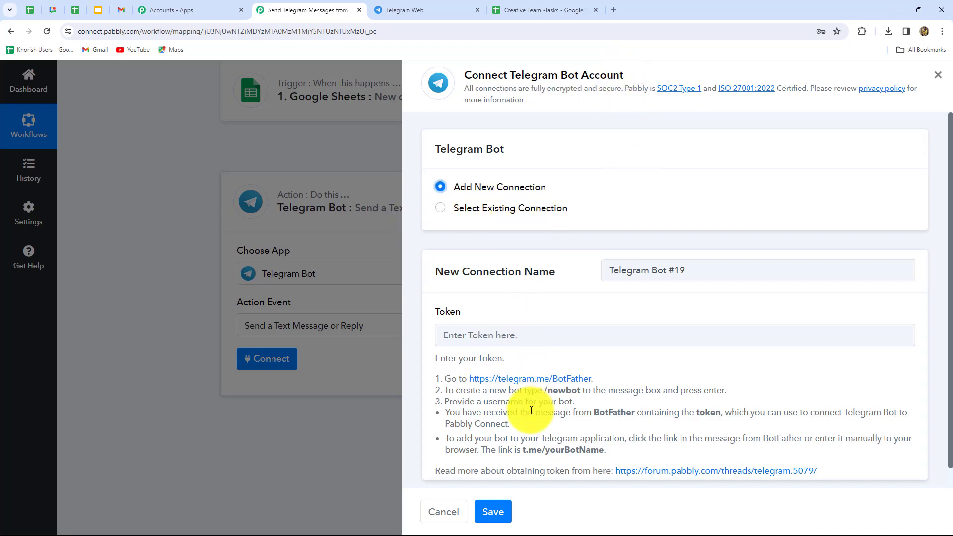
scroll(532, 411, "down", 1)
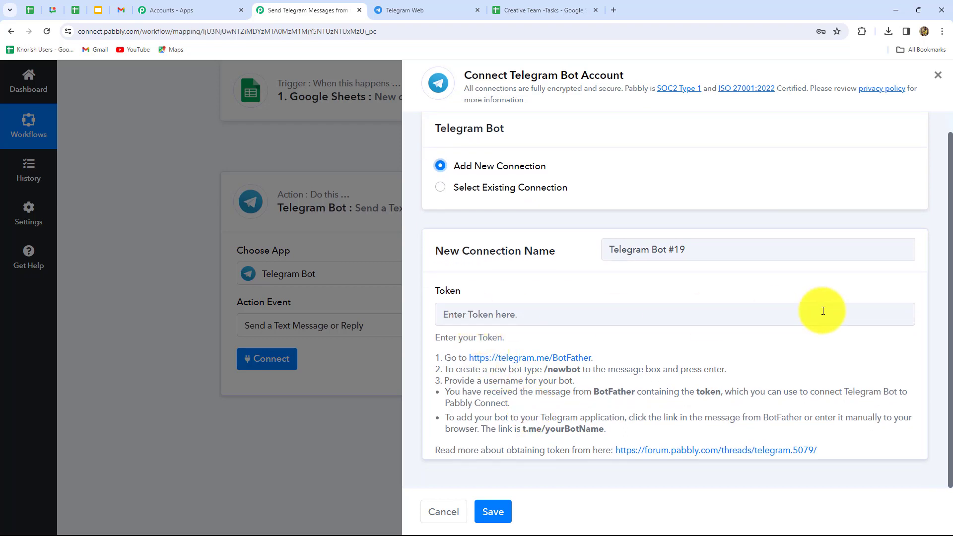
left_click_drag(446, 358, 849, 464)
left_click(848, 441)
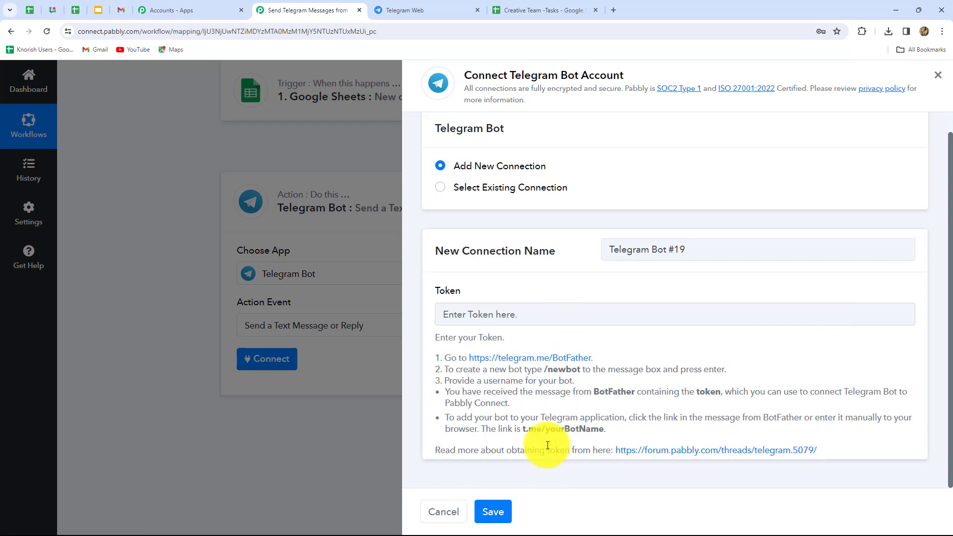
Step: Switch to Telegram Web, send BotFather the /newbot command, and name the bot "Creative Team"
left_click(389, 9)
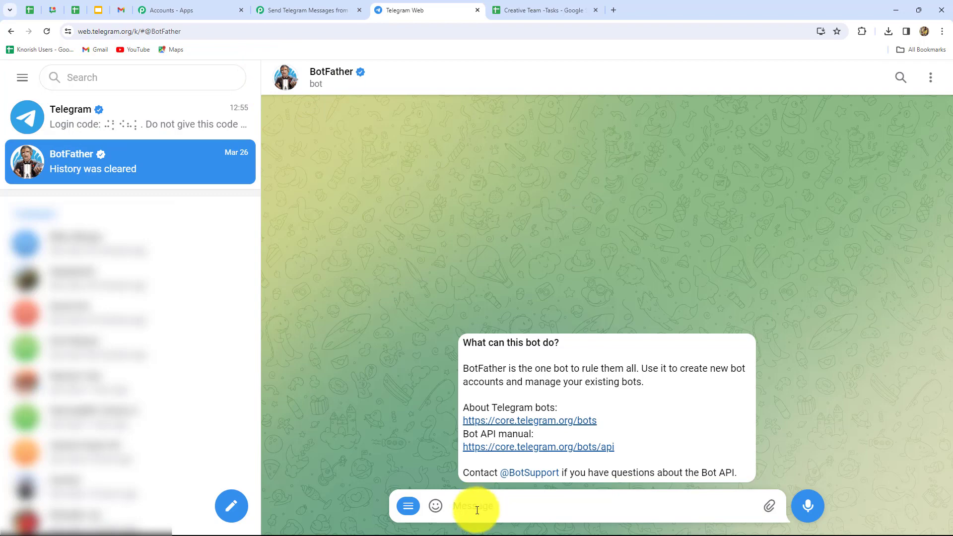
left_click(460, 506)
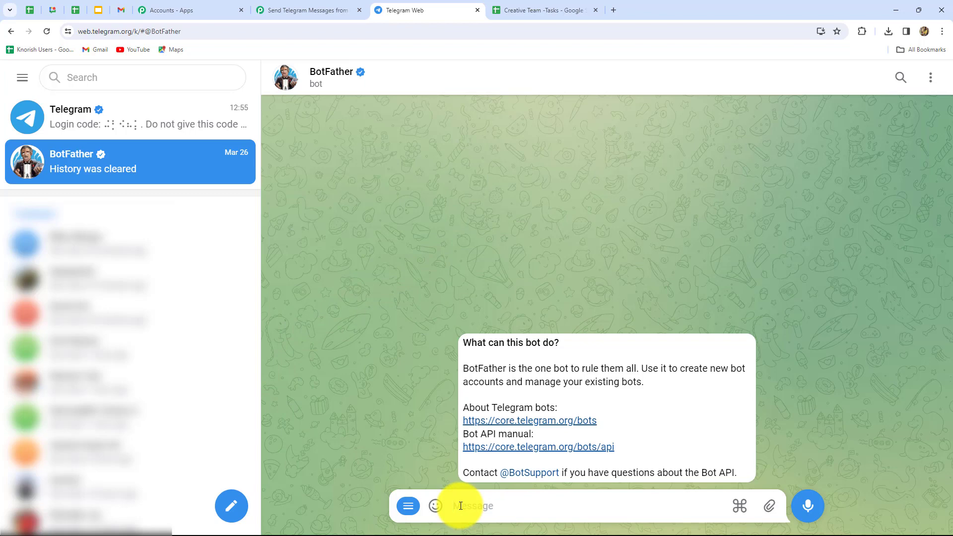
type("/")
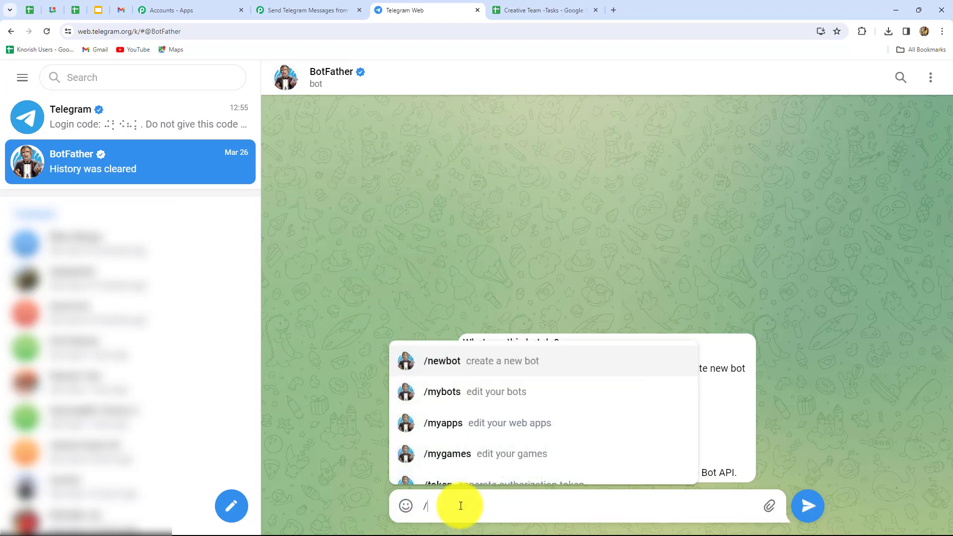
left_click(447, 362)
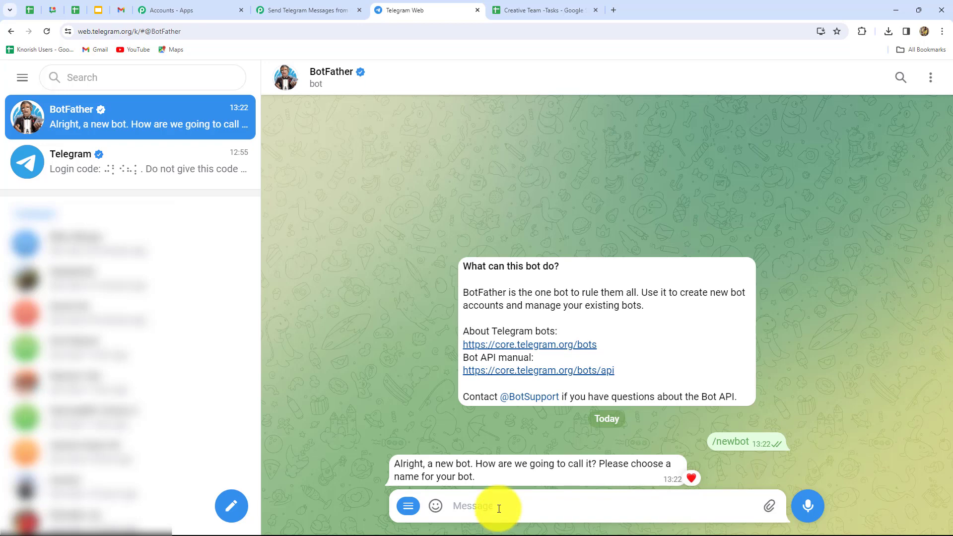
type("Creative Team")
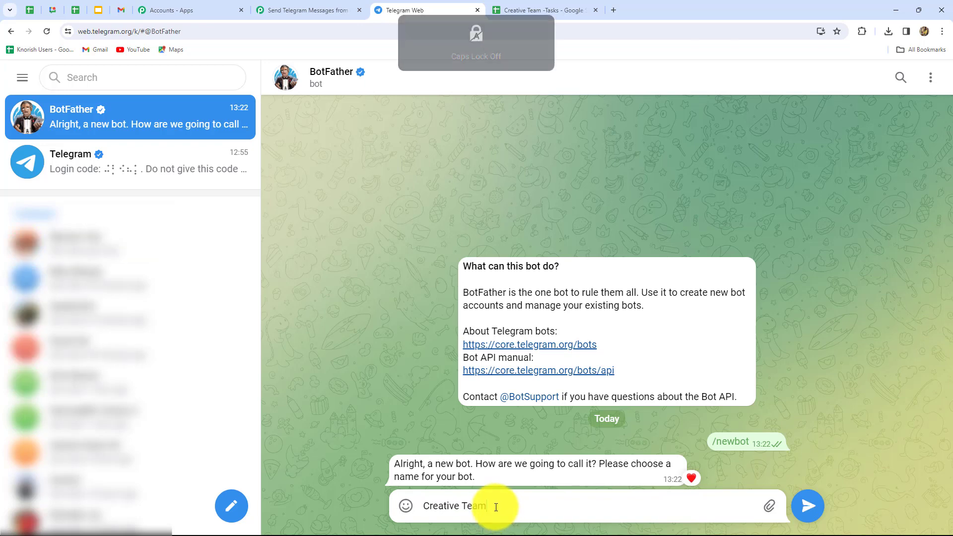
key("Return")
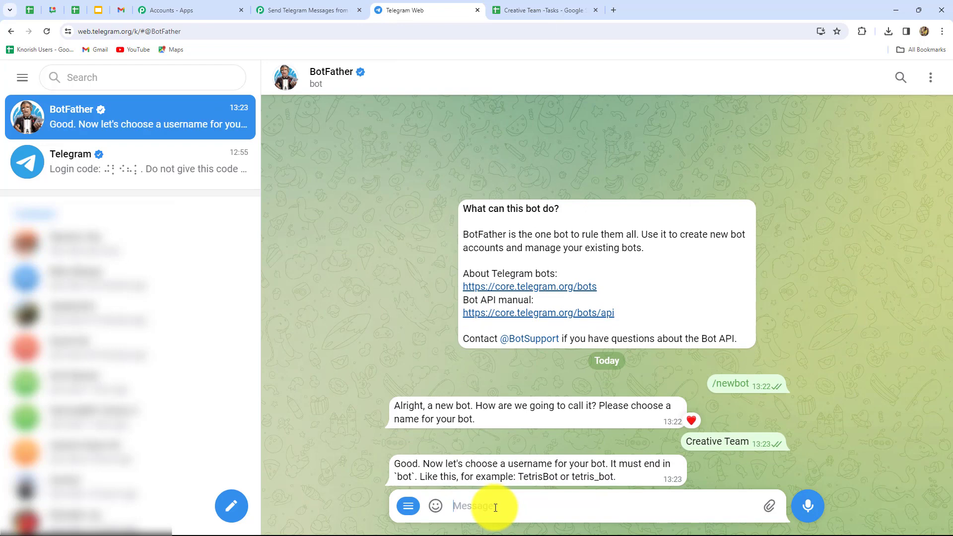
Step: Try creativeteam_bot as the new bot's username in the BotFather chat
left_click(691, 421)
double_click(675, 478)
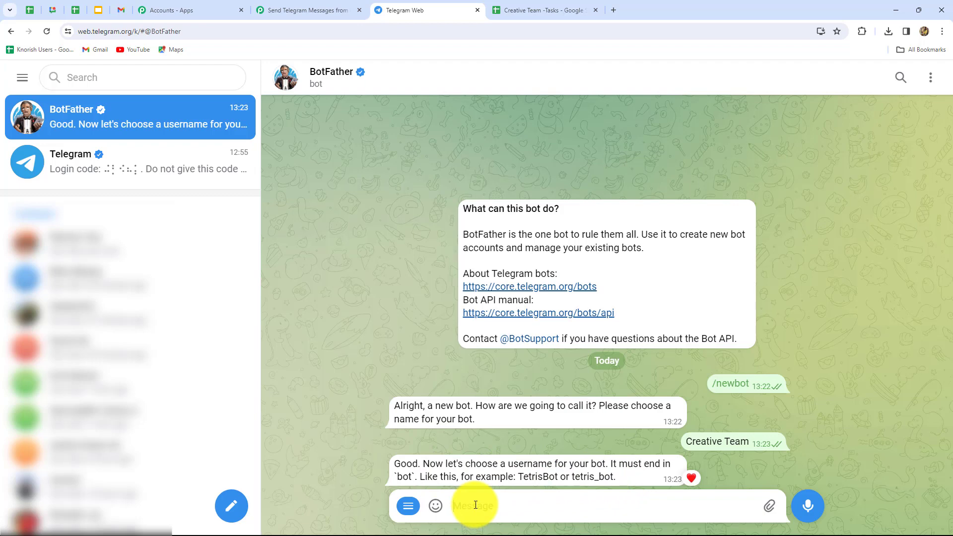
type("creativeteam_bot")
key("Return")
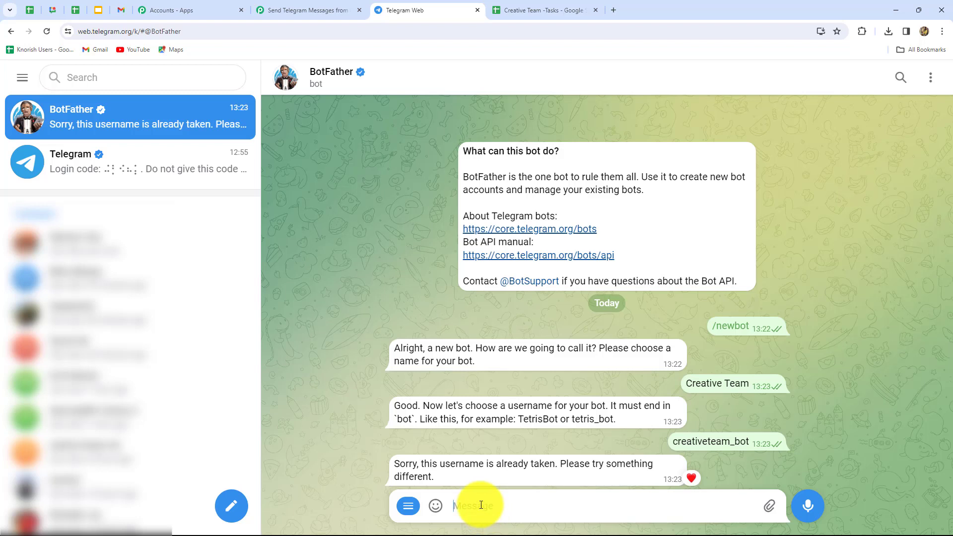
Step: Send BotFather sparkleevents_creative_team_bot as the new bot's username
type("sparkle")
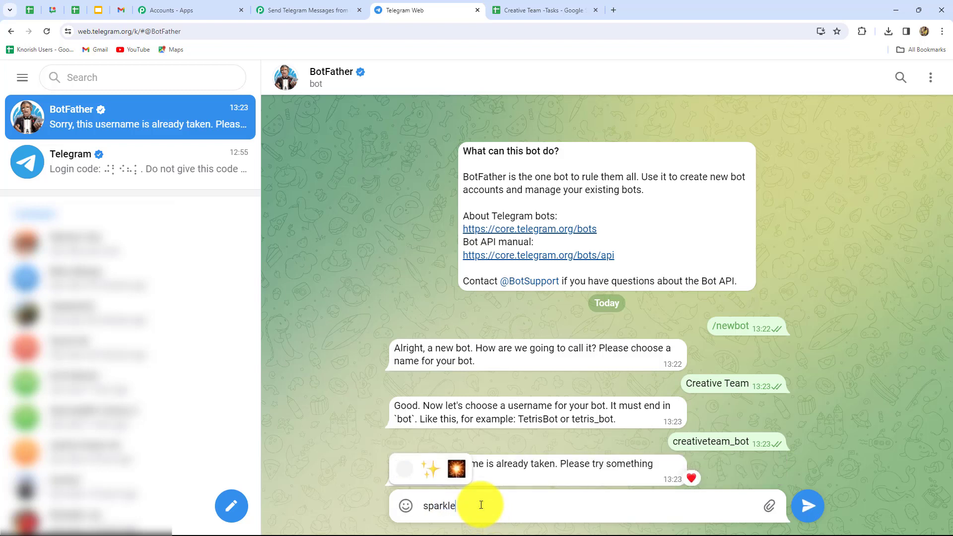
type("events_creative_team_bot")
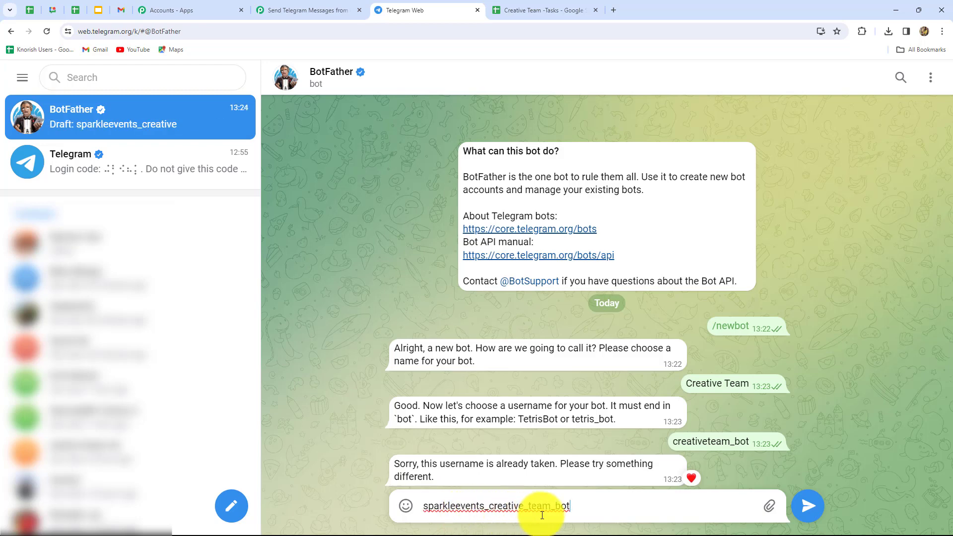
key("Return")
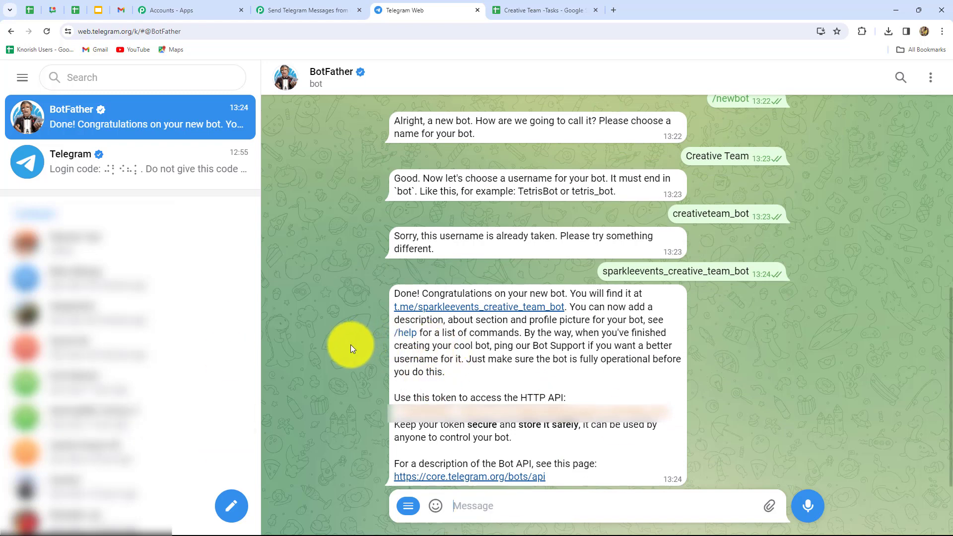
left_click_drag(607, 271, 748, 273)
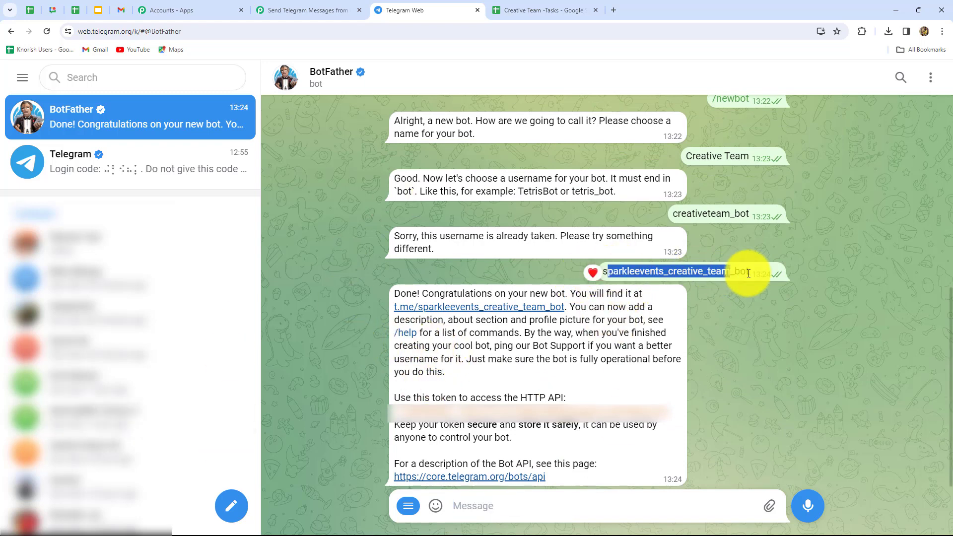
left_click(766, 337)
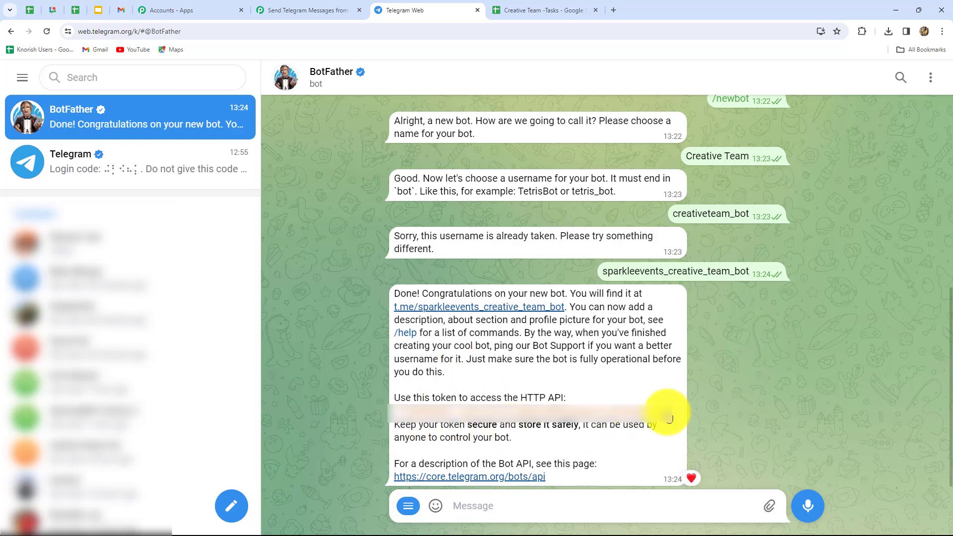
Step: Copy the bot's API token from BotFather's message, paste it as the Token in the Pabbly Connect Telegram Bot connection, and save it
left_click(606, 412)
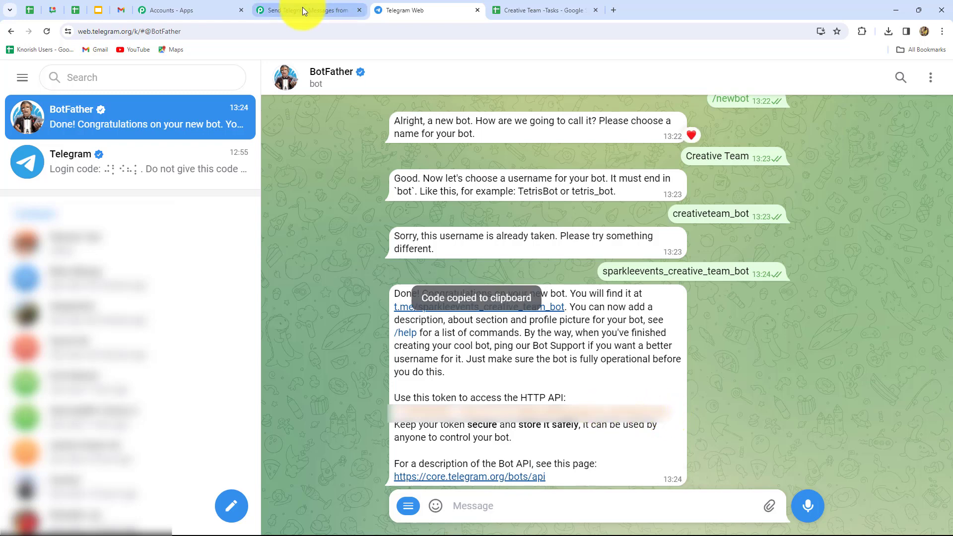
left_click(302, 7)
left_click(475, 314)
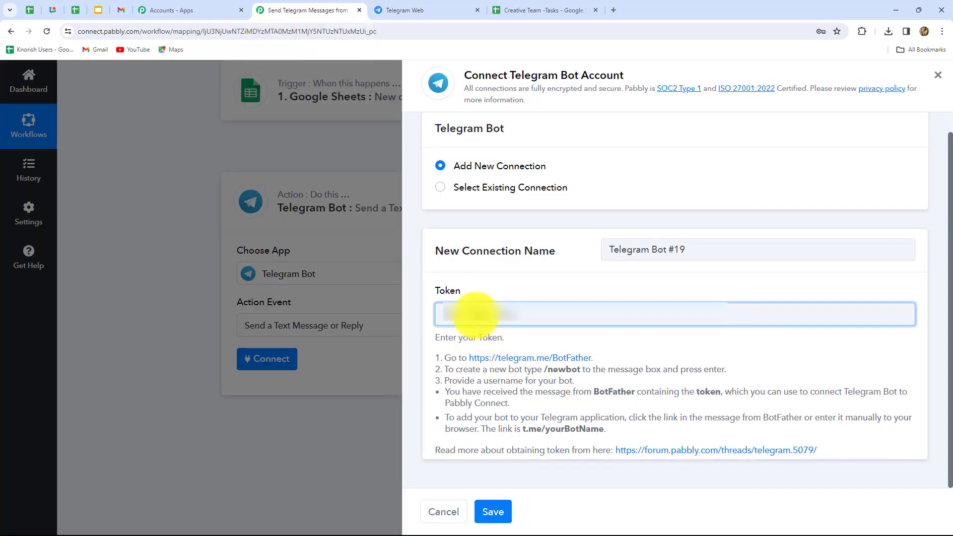
key("ctrl+v")
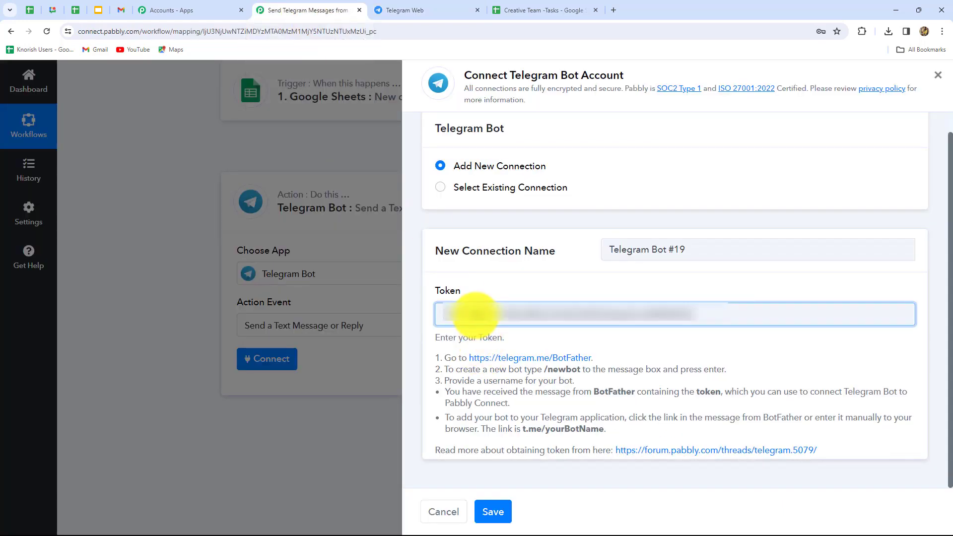
left_click(486, 513)
Step: Review the Telegram Bot action's fields, from Chat ID and Text Message to the notification and web page preview options
scroll(723, 421, "down", 4)
scroll(723, 421, "up", 4)
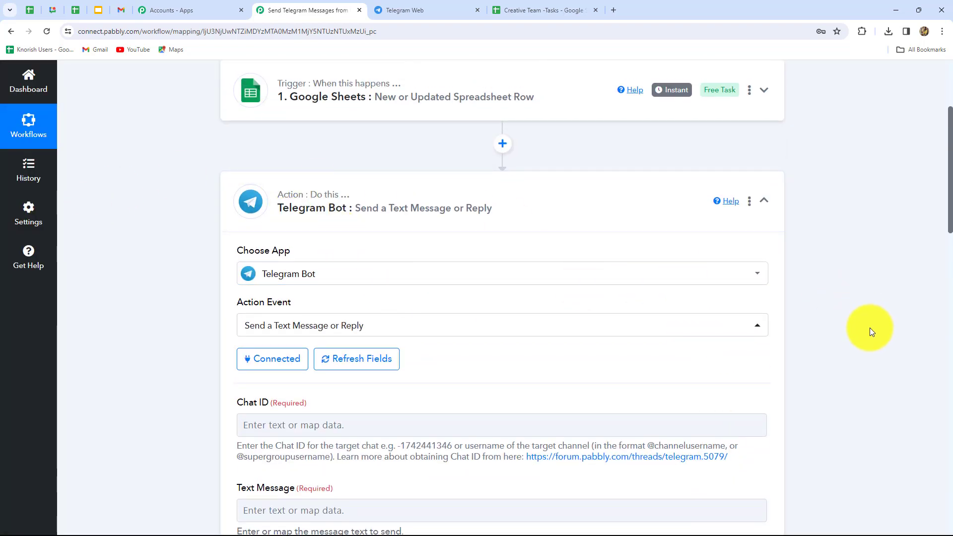
scroll(872, 332, "down", 4)
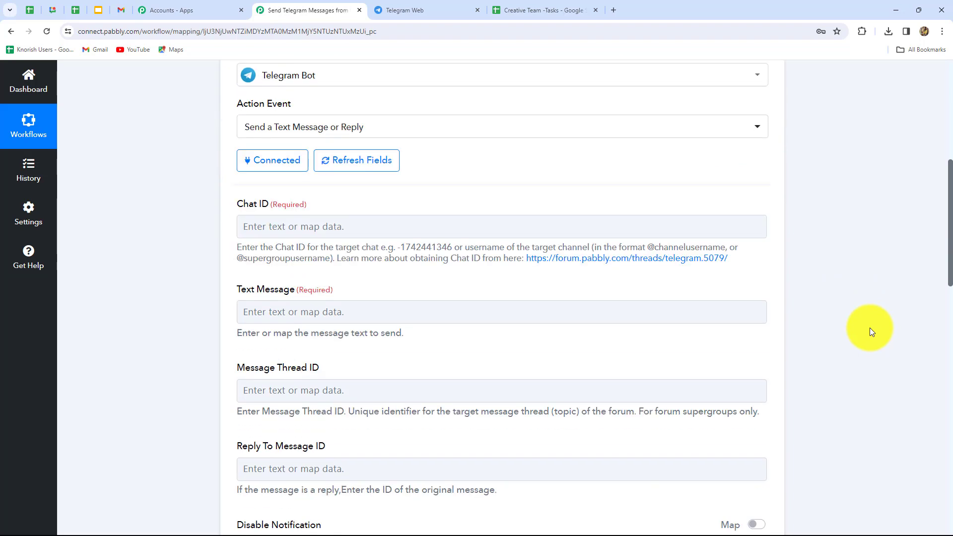
scroll(558, 366, "down", 2)
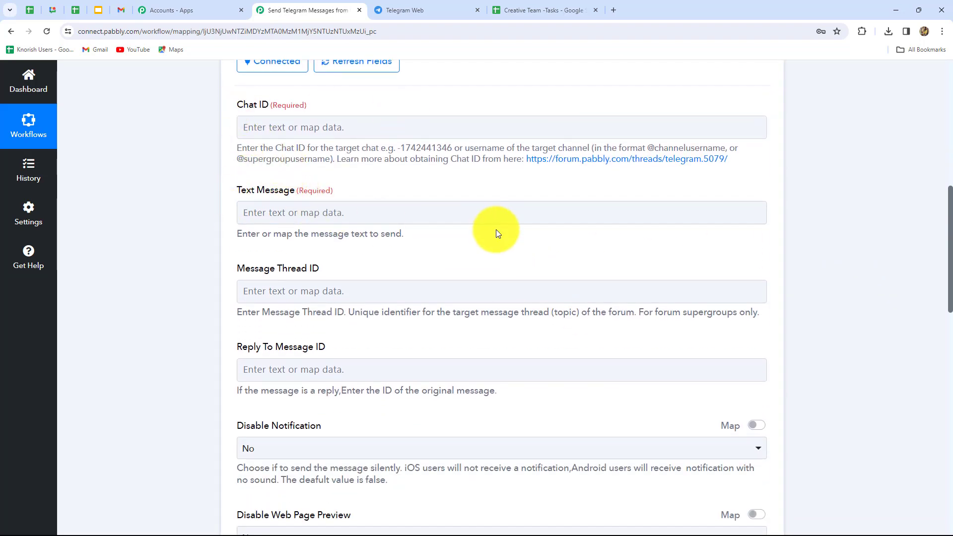
scroll(432, 411, "down", 2)
scroll(432, 411, "up", 5)
left_click(341, 276)
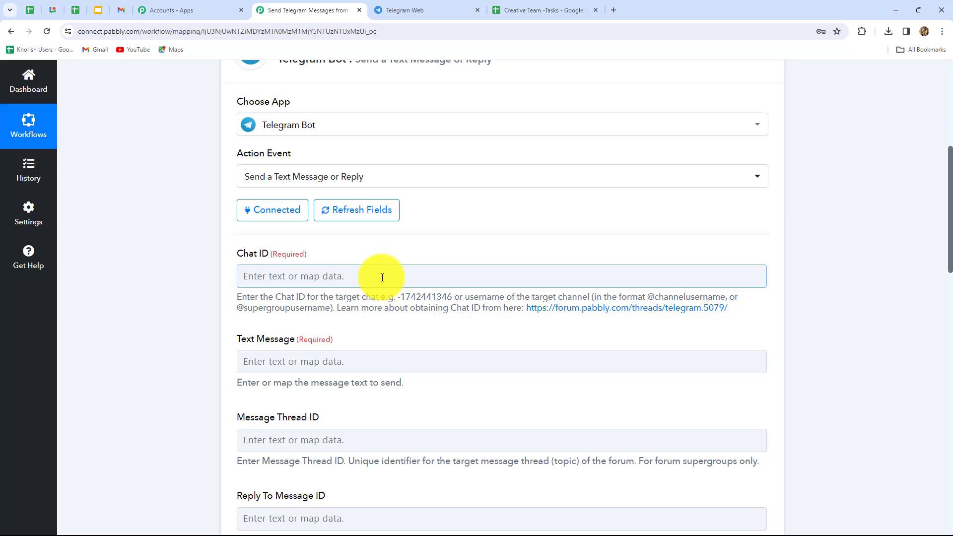
Step: In Telegram Web, start a new group and add the Creative Team bot as a member by searching for sparkleevents_creat
left_click(393, 10)
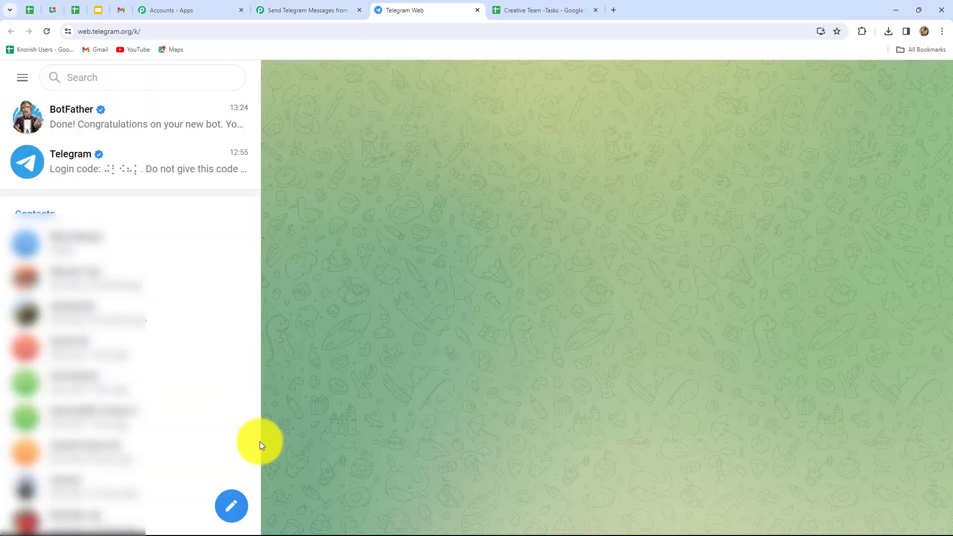
left_click(226, 511)
left_click(198, 449)
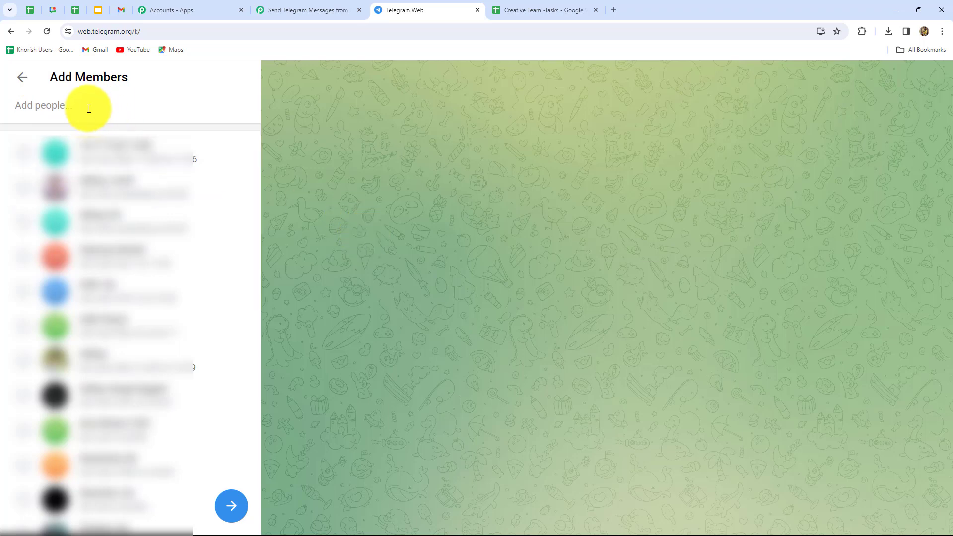
type("sparkleevents_creat")
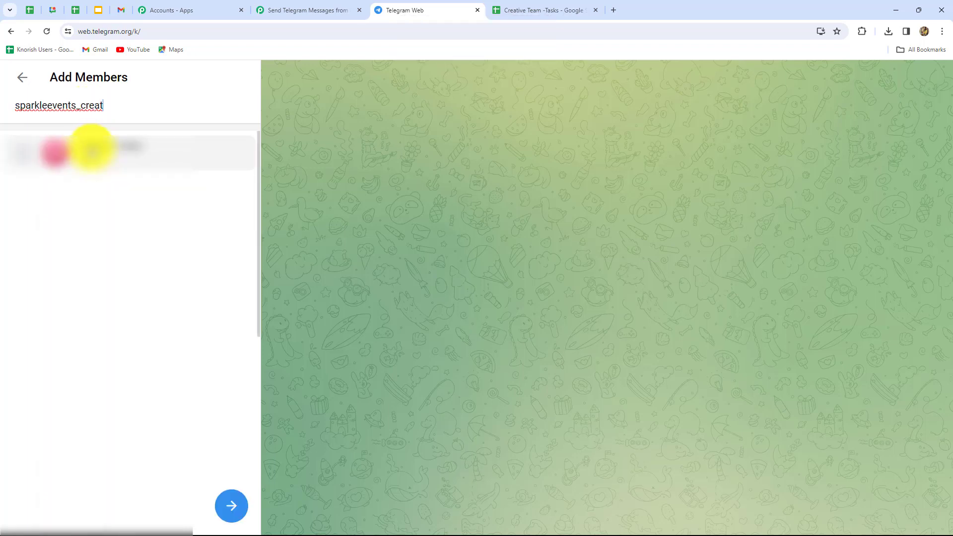
left_click(93, 150)
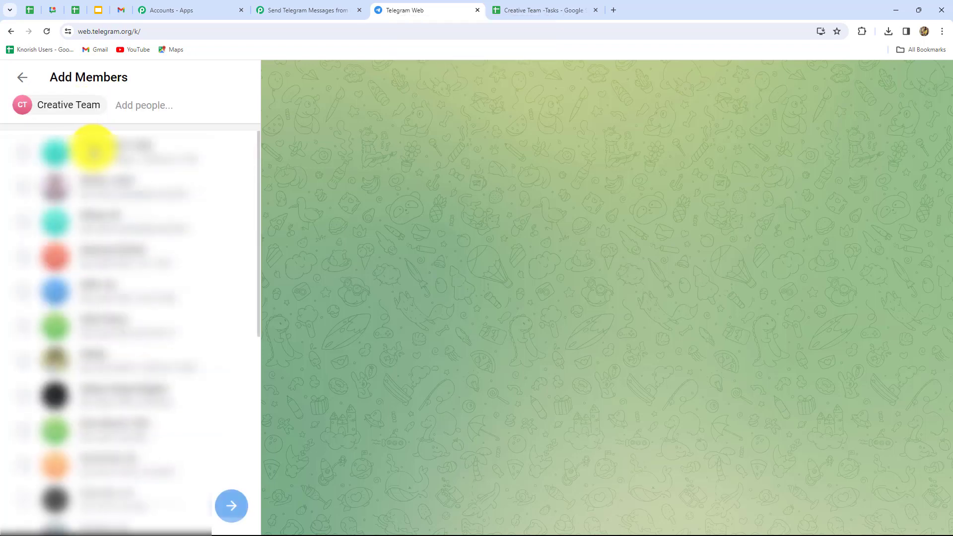
left_click(230, 506)
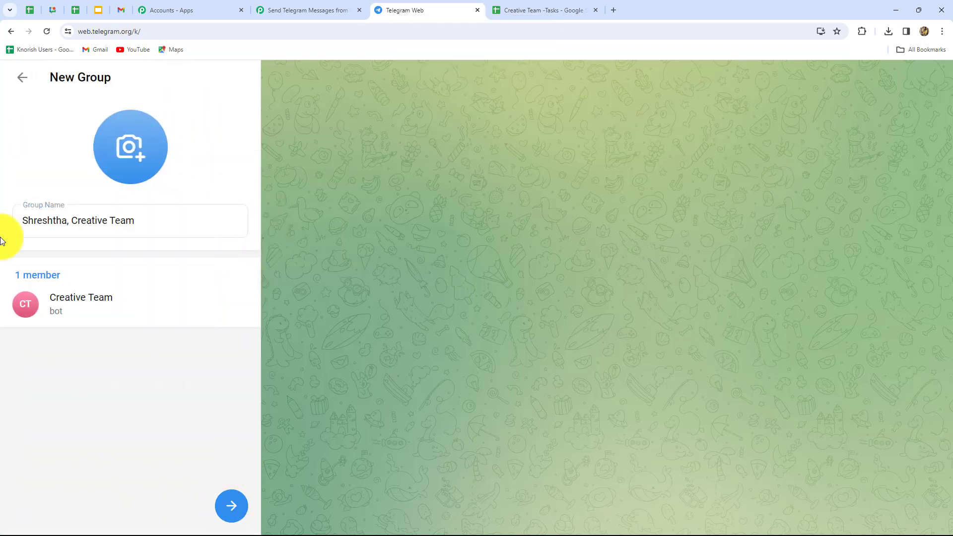
Step: Name the new group "Creative Team" and create it
left_click_drag(146, 225, 6, 228)
key("BackSpace")
key("Caps_Lock")
key("ctrl+v")
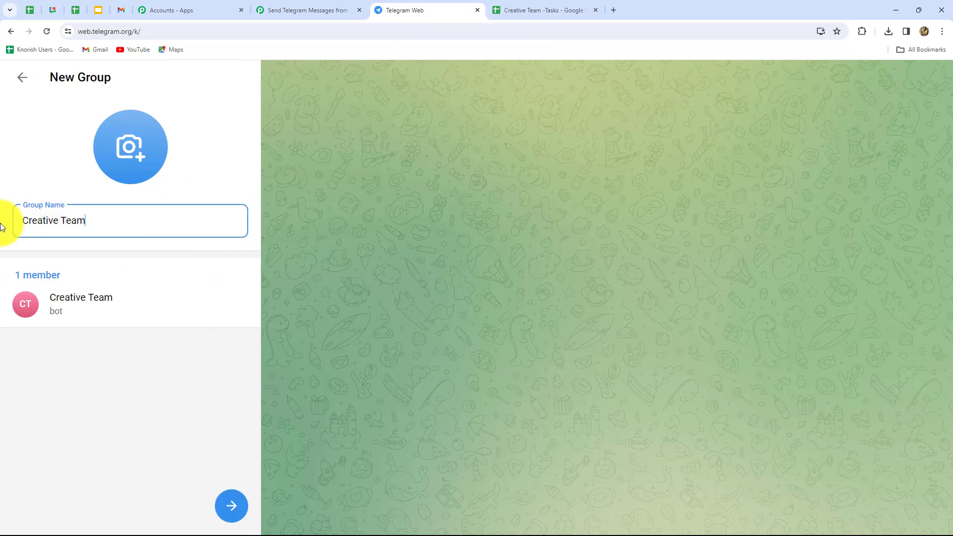
left_click(241, 505)
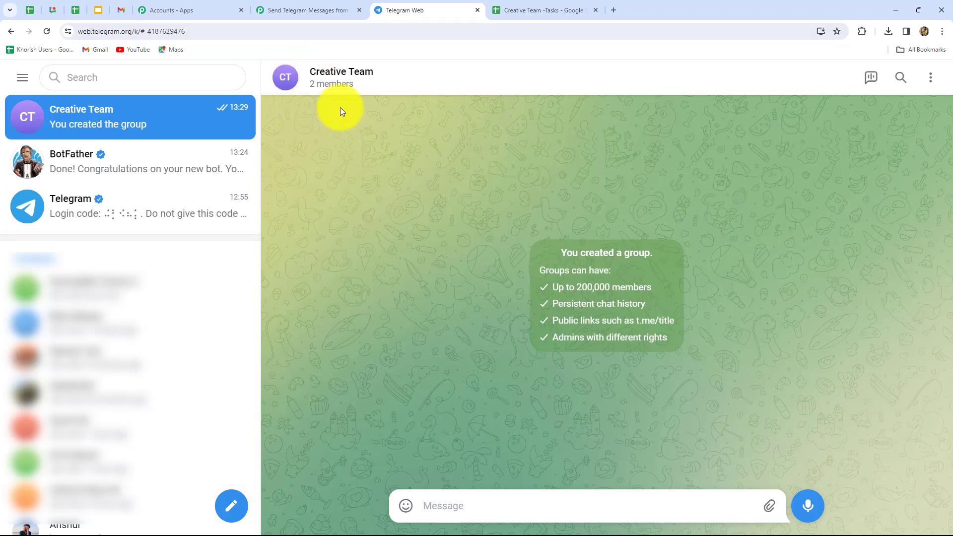
Step: Open the Creative Team group's info in Telegram Web and copy its chat ID, including the minus sign, from the group's web address
left_click(357, 83)
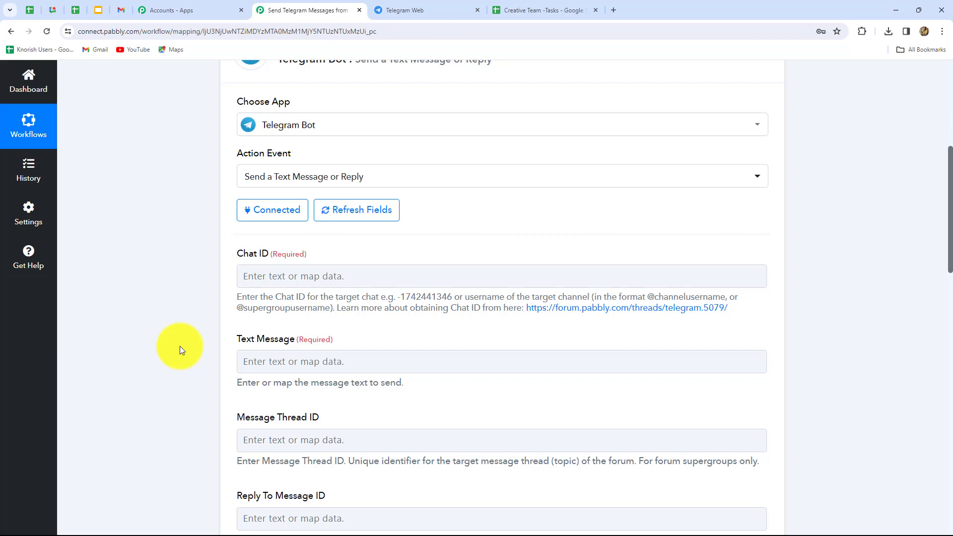
left_click(365, 275)
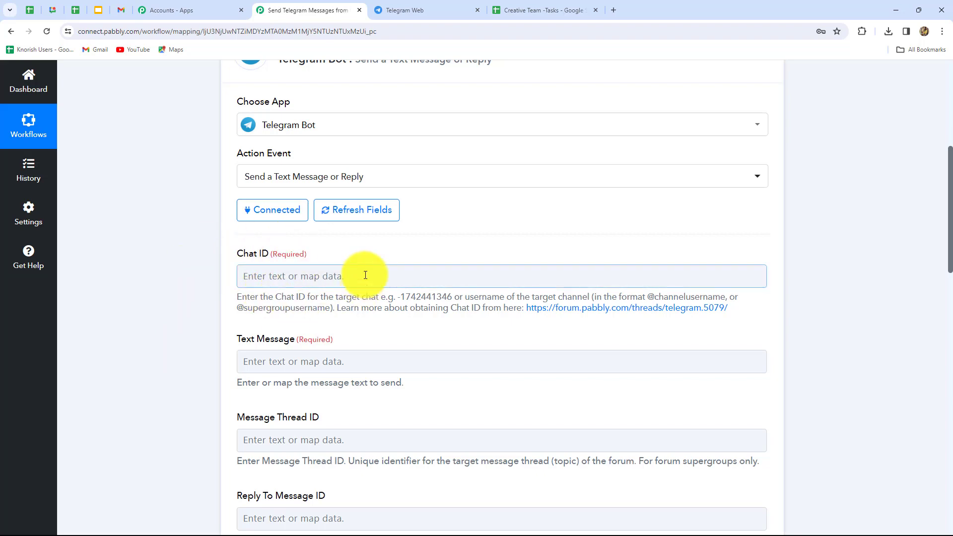
left_click(415, 10)
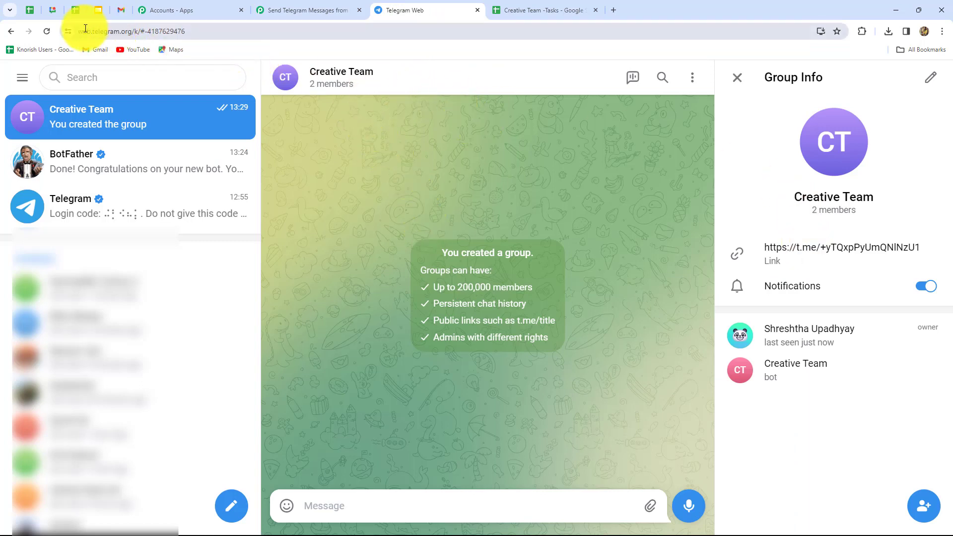
left_click(185, 31)
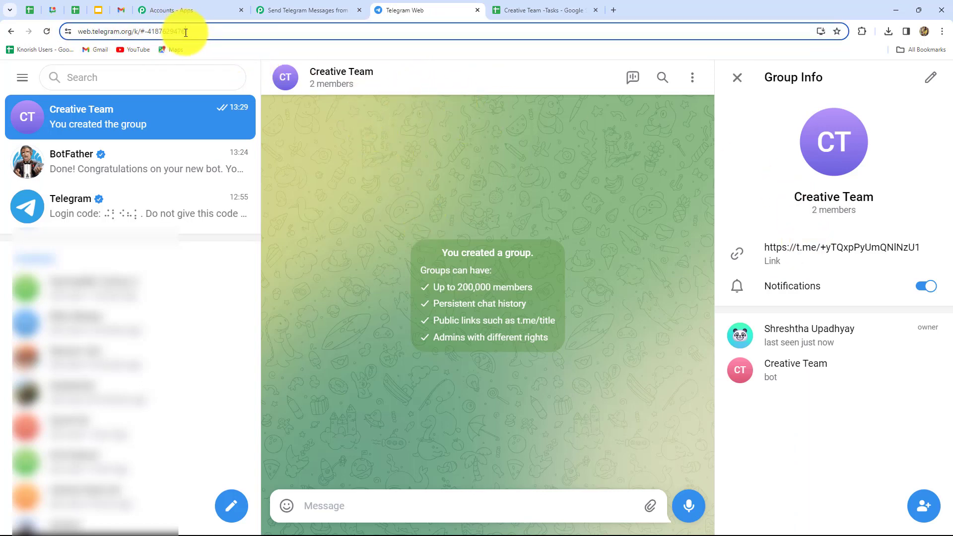
left_click_drag(186, 32, 146, 33)
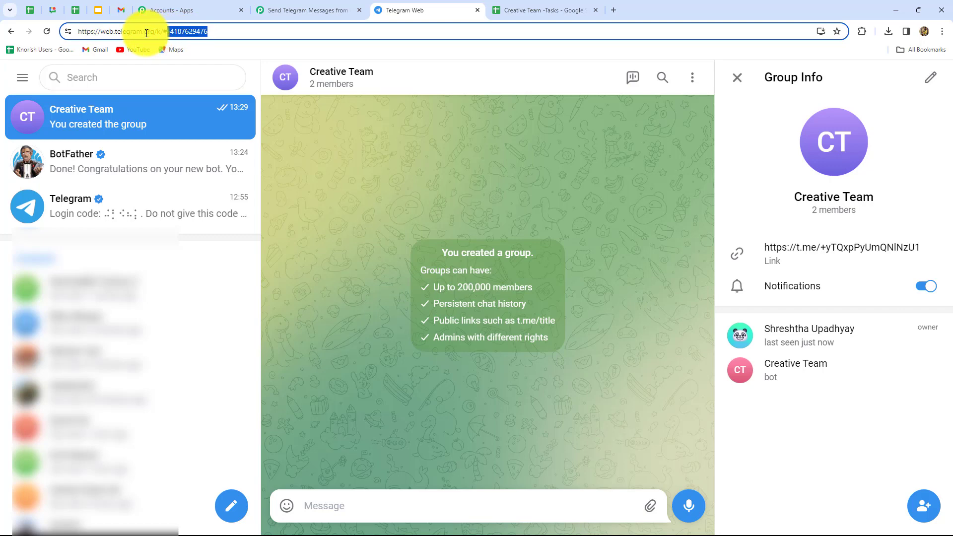
key("ctrl+c")
Step: Back in the Pabbly Connect workflow, paste the copied group ID as the Telegram Bot action's Chat ID
left_click(308, 10)
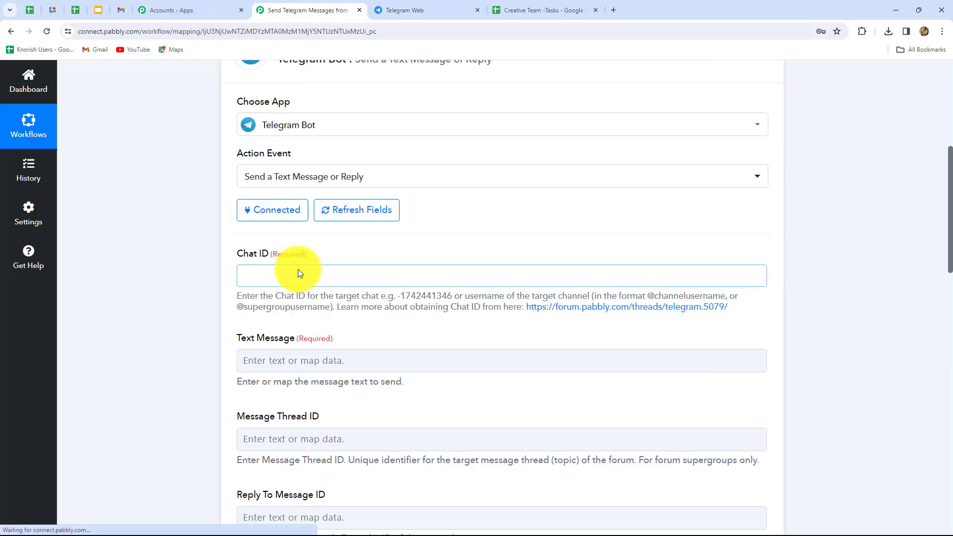
left_click(298, 270)
key("ctrl+v")
left_click(135, 330)
scroll(192, 320, "down", 4)
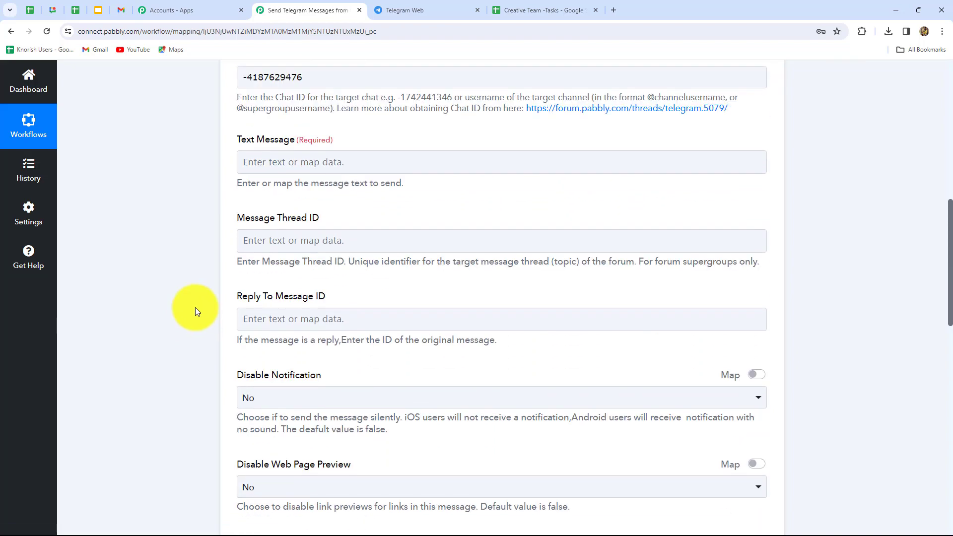
Step: In Telegram Web, make the bot an admin of the Creative Team group, and return to the Pabbly Connect workflow
left_click(414, 6)
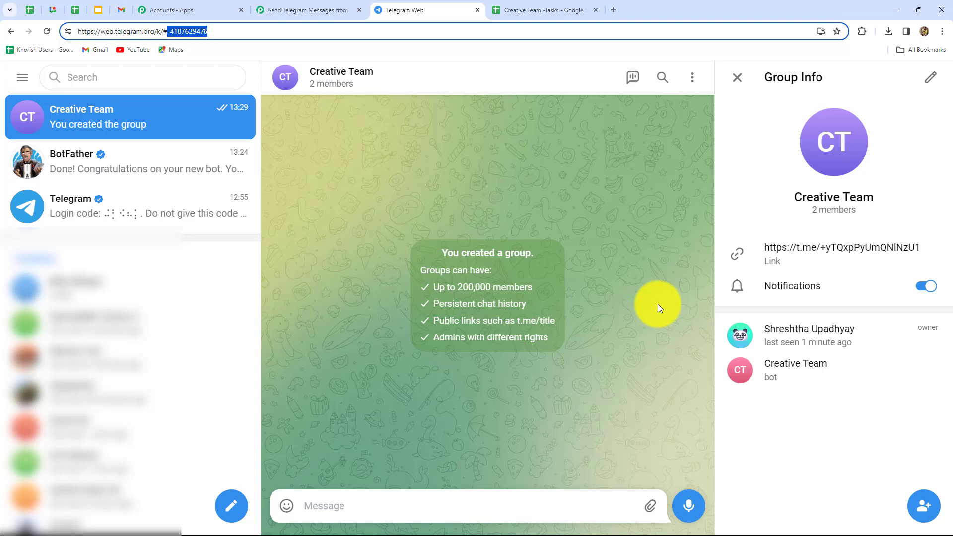
left_click(948, 422)
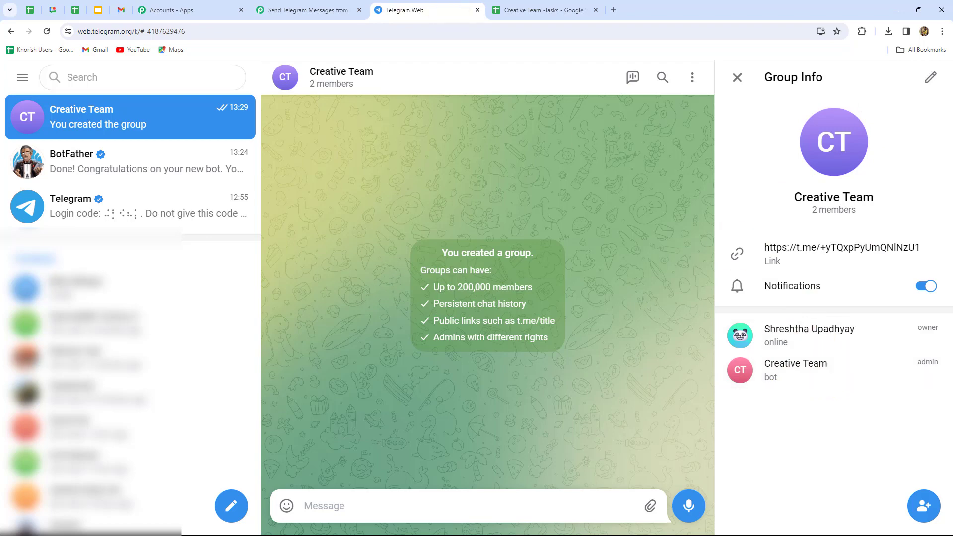
left_click(295, 11)
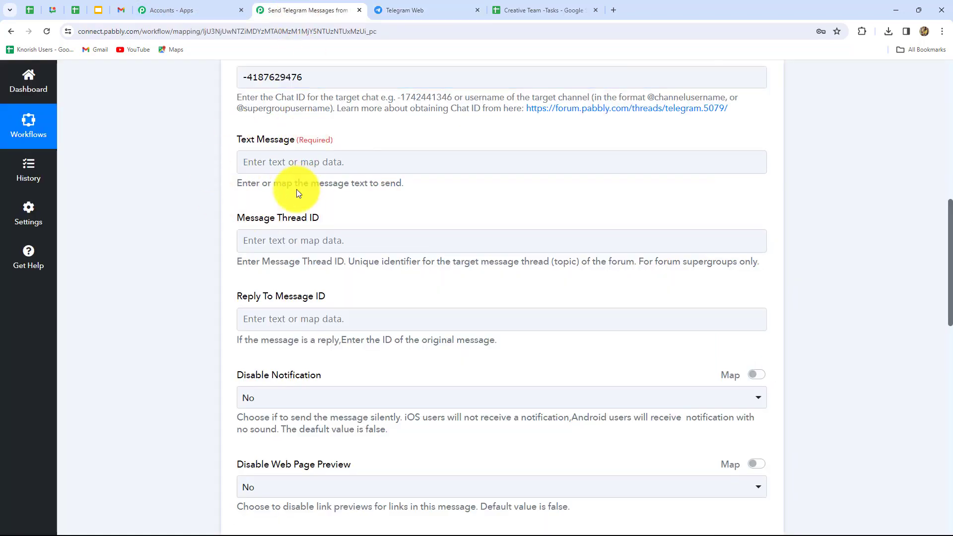
Step: Begin the Telegram action's Text Message with "Hello Team,", a blank line, and "Here is a new task for:"
left_click(398, 157)
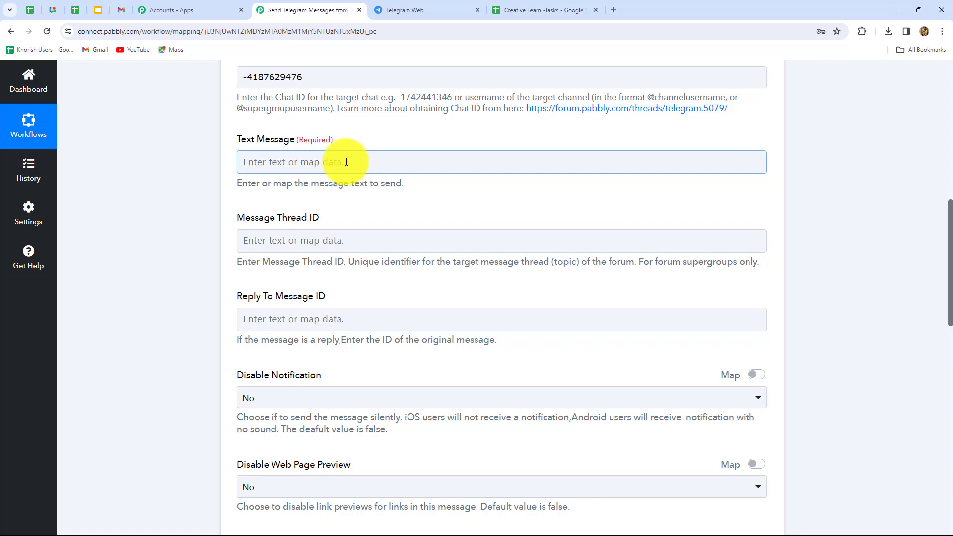
left_click(272, 158)
type("Hello Team")
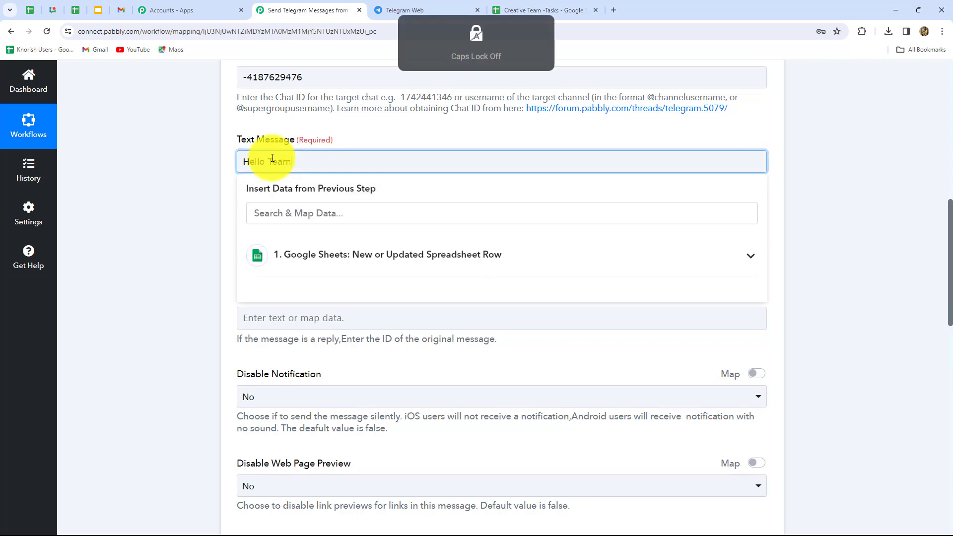
type(",")
key("Return")
key("Return")
type("Here is a new task for:")
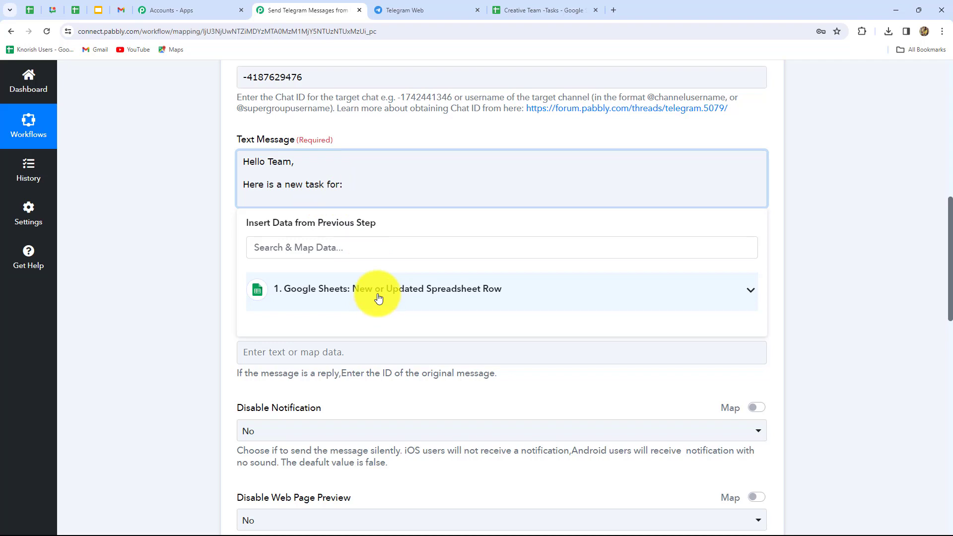
Step: Map the Assignee value from the Google Sheets trigger after "Here is a new task for:" in the message
left_click(378, 297)
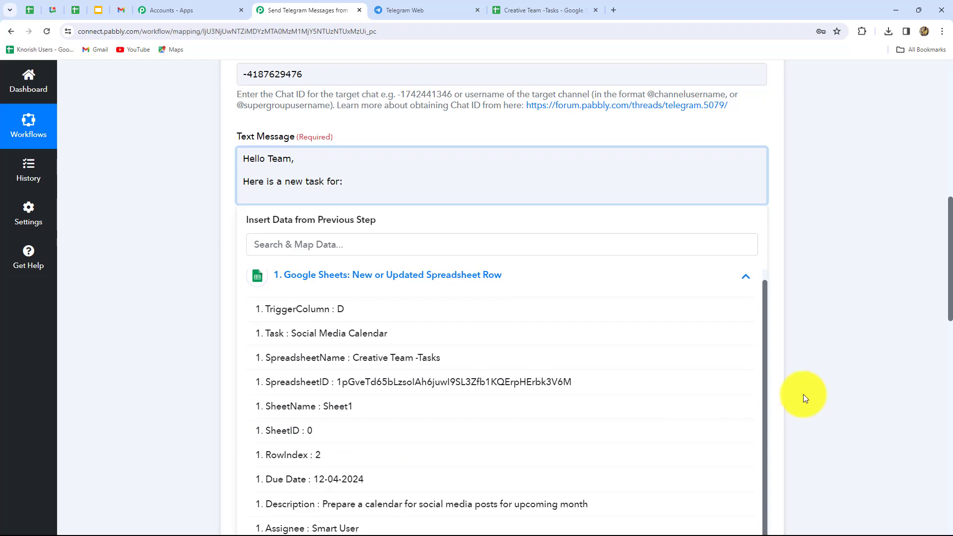
scroll(687, 366, "down", 3)
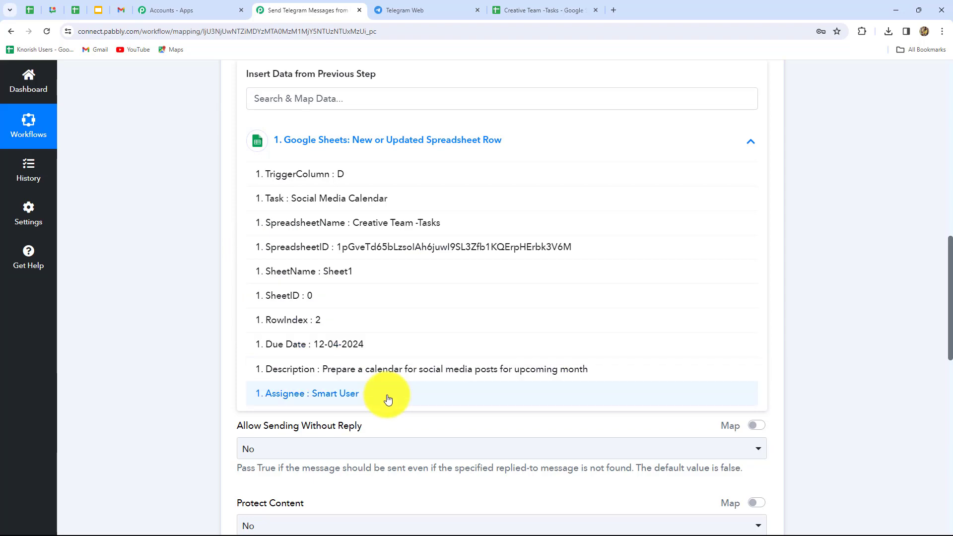
left_click(359, 397)
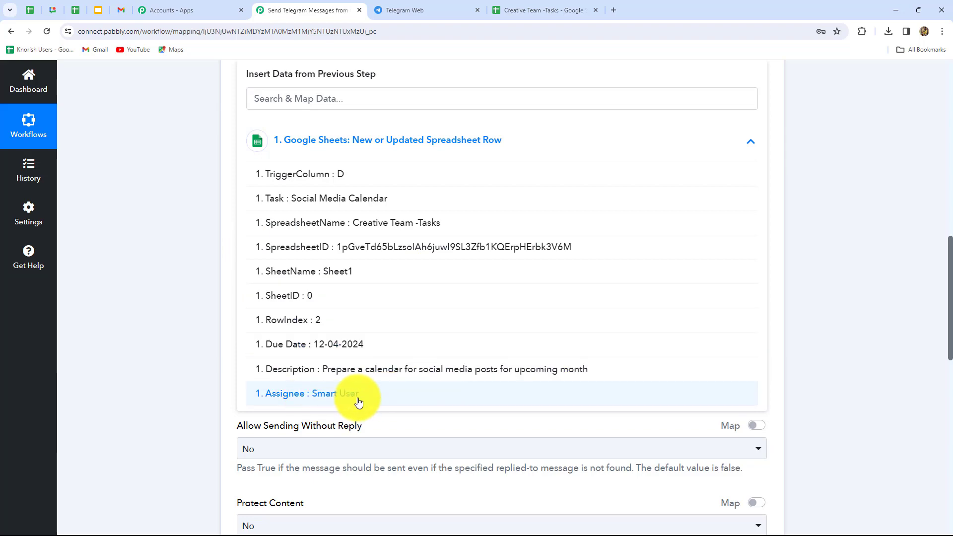
scroll(745, 330, "up", 2)
scroll(717, 331, "up", 2)
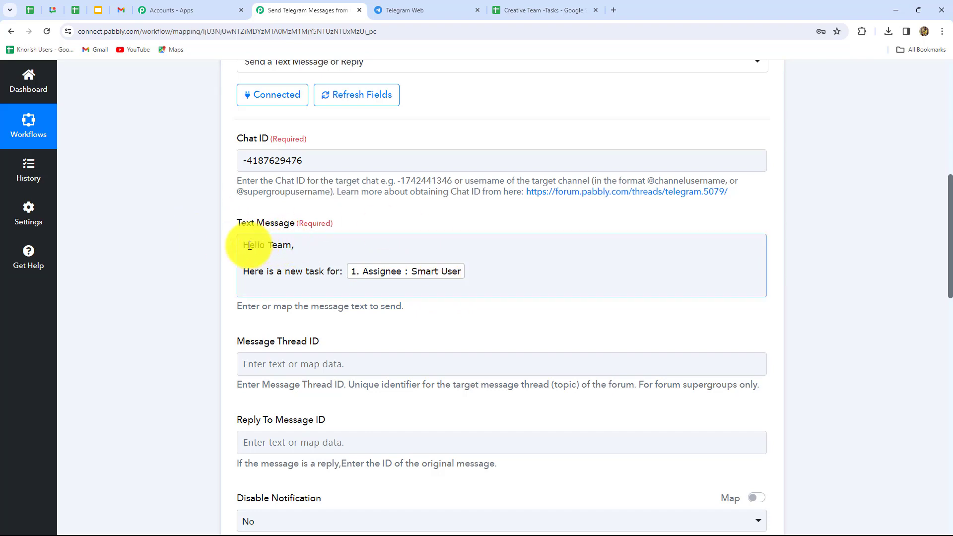
Step: Below the assignee line, add "Here are the details:" followed by separate lines for "Task:", "Description:" and "Due Date:"
left_click_drag(245, 246, 339, 272)
left_click(557, 272)
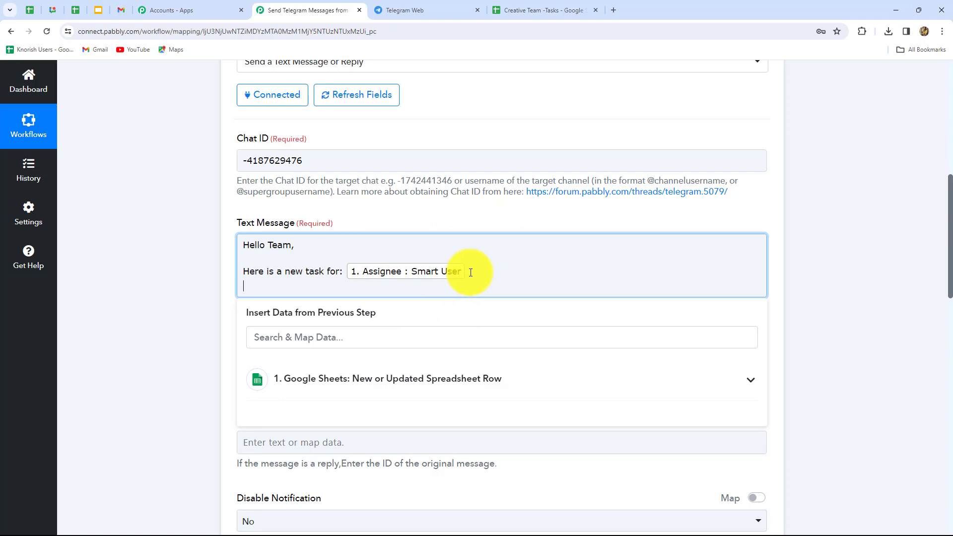
type("Here are the details:")
key("Return")
type("Task:")
key("Return")
type("Description:")
key("Return")
type("Due Date:")
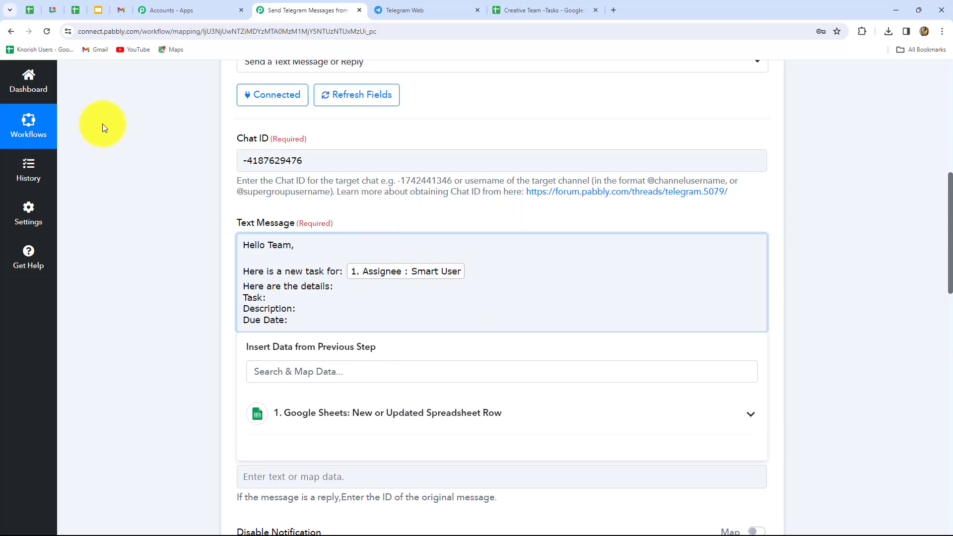
Step: Map the Google Sheets Task value after the "Task:" label in the message
left_click(272, 298)
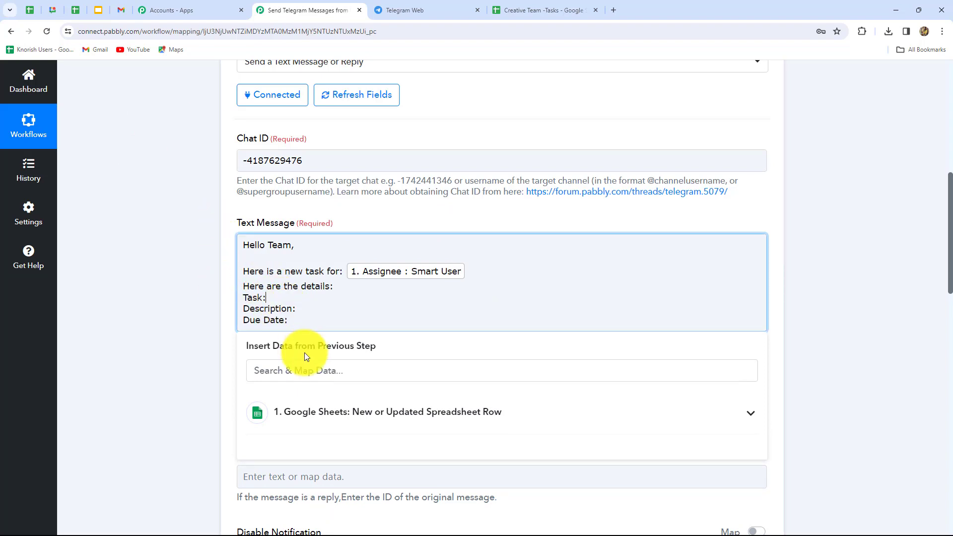
left_click(356, 431)
scroll(357, 461, "down", 3)
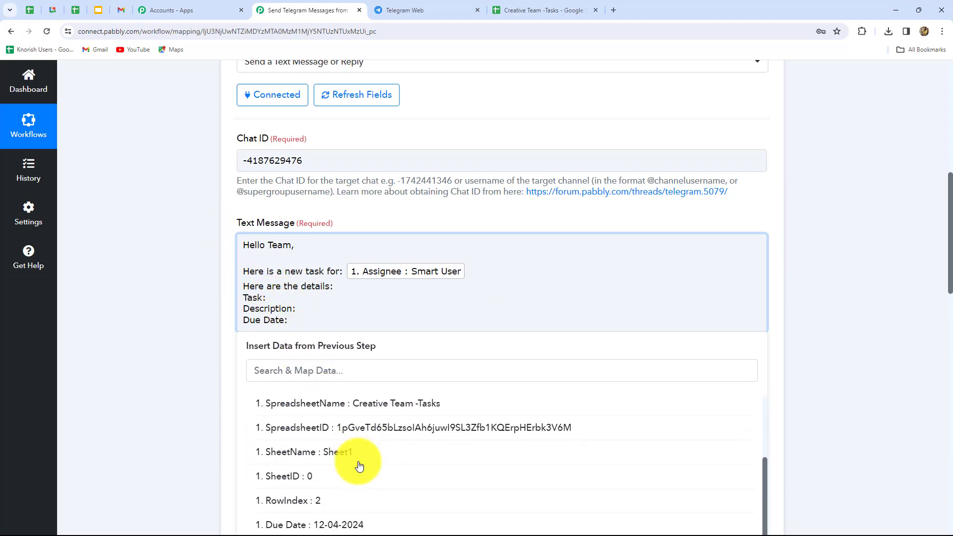
scroll(533, 449, "down", 3)
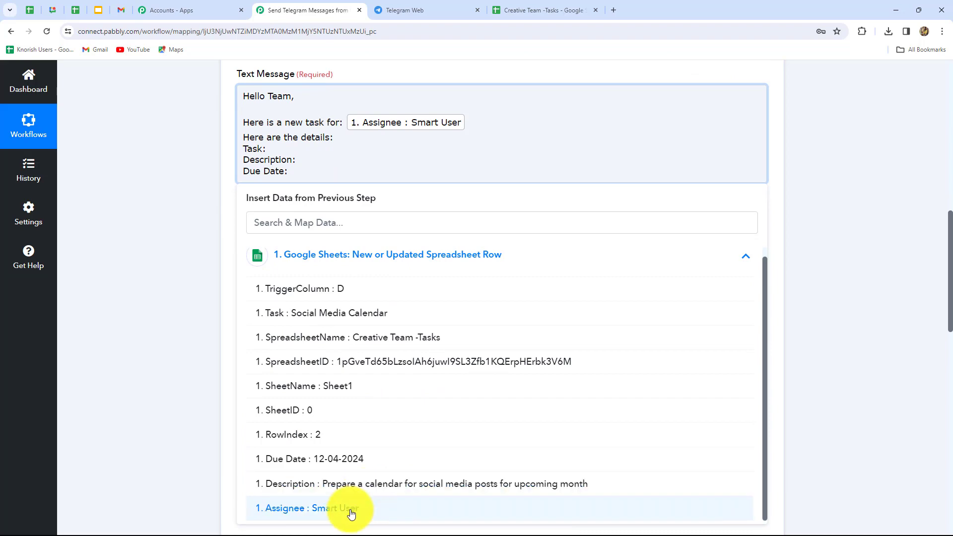
left_click(323, 315)
Step: Map the Google Sheets Description and Due Date values after their matching labels in the message
left_click(306, 172)
left_click(356, 288)
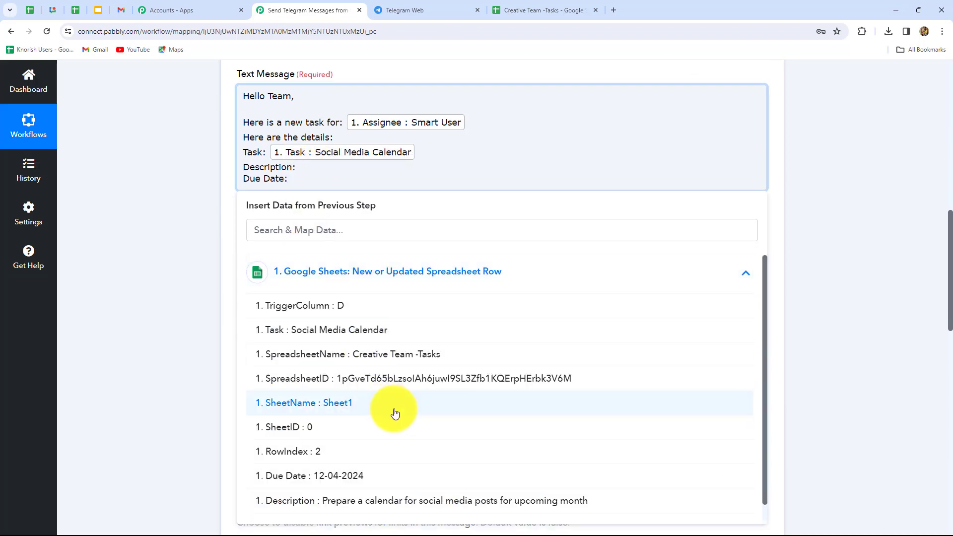
left_click(387, 500)
left_click(293, 185)
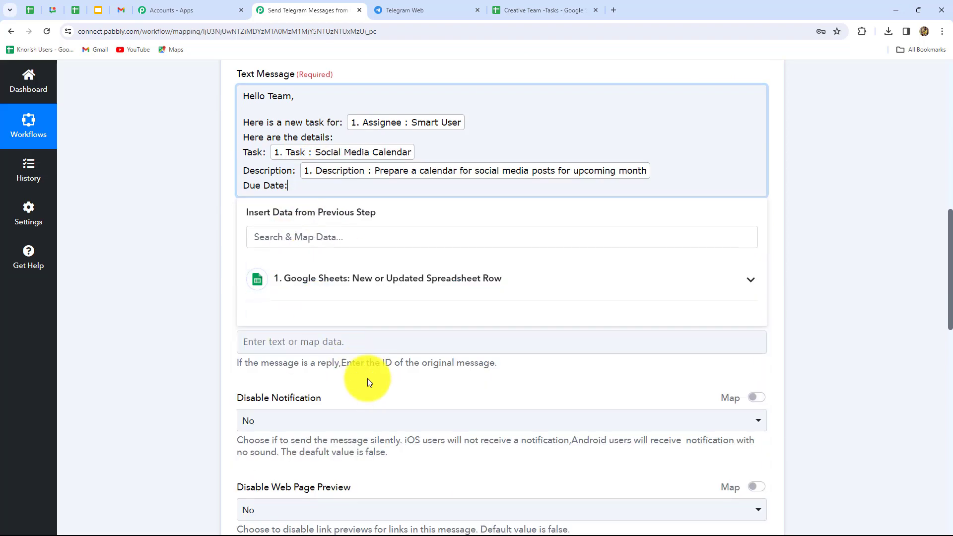
left_click(347, 289)
scroll(404, 424, "down", 1)
left_click(374, 461)
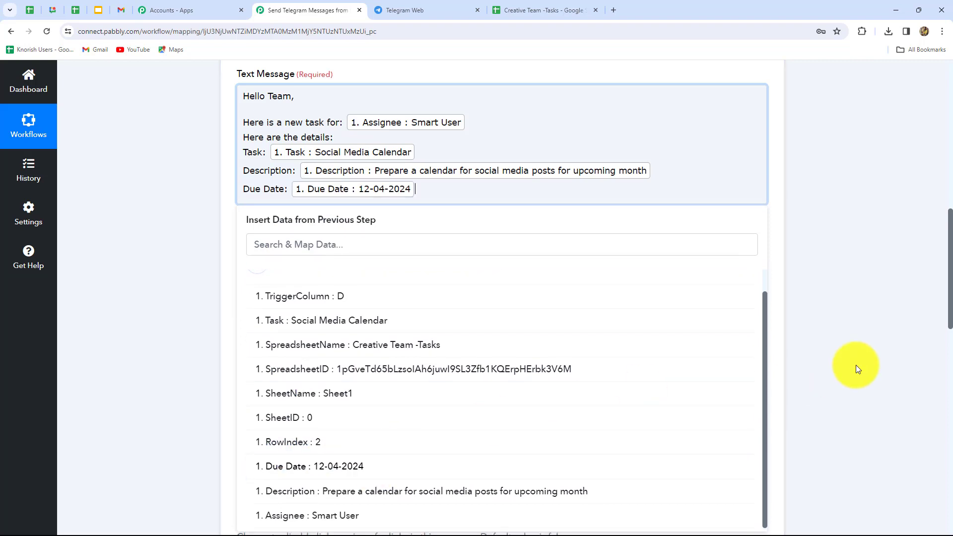
Step: End the message with "Please make sure to complete it on time." and the sign-off "Regards, Creative Head." on two lines
left_click(855, 367)
left_click(422, 194)
key("Return")
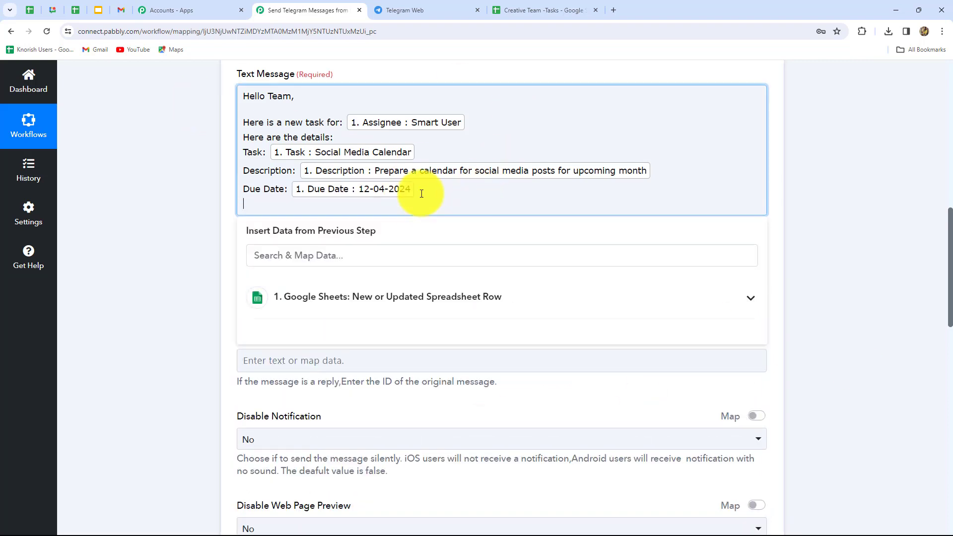
key("Return")
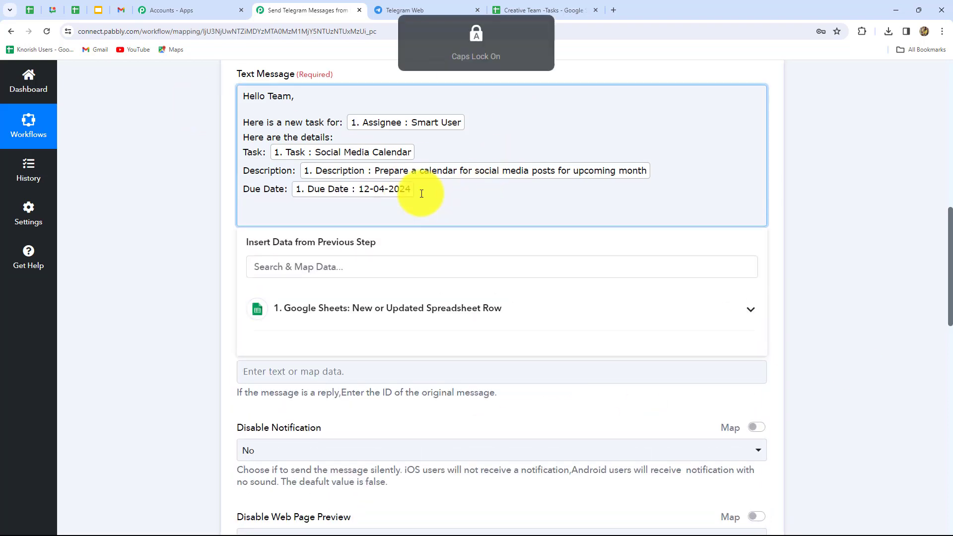
type("Please make sure to complete it on time.")
key("Return")
key("Return")
type("Regards,")
key("Return")
type("Creative Head.")
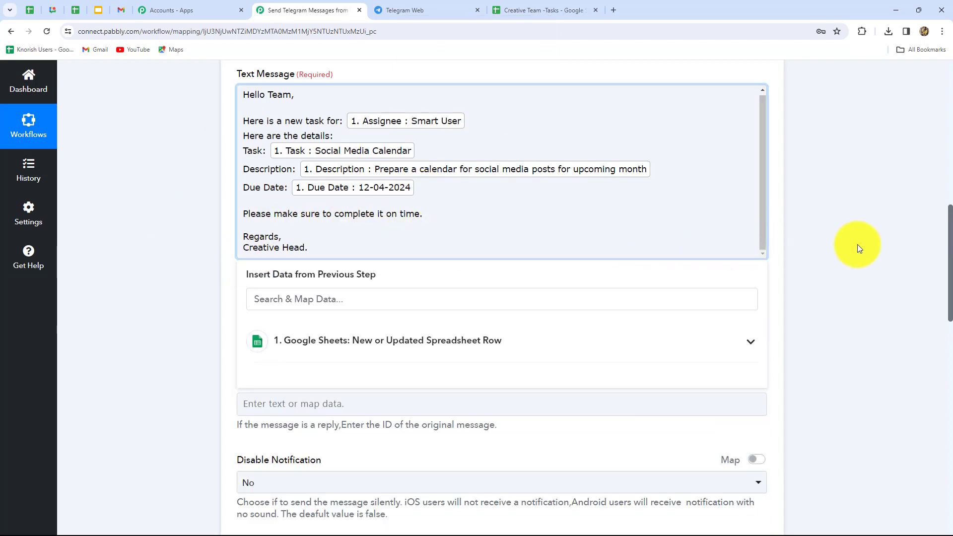
left_click(858, 247)
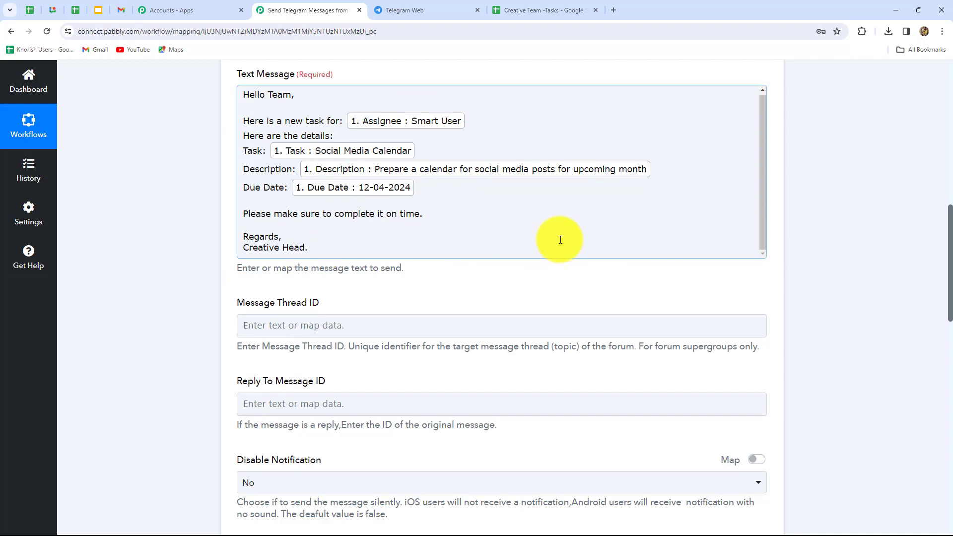
Step: Save the Telegram Bot action, send a test request, and inspect the Result Message Id in the response
scroll(561, 239, "down", 2)
scroll(561, 239, "up", 5)
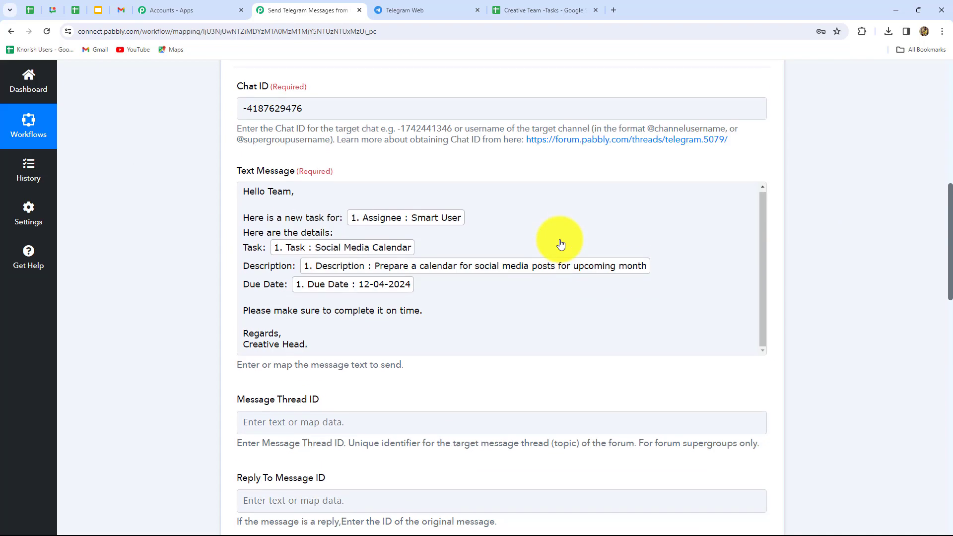
scroll(560, 240, "down", 10)
scroll(560, 243, "down", 8)
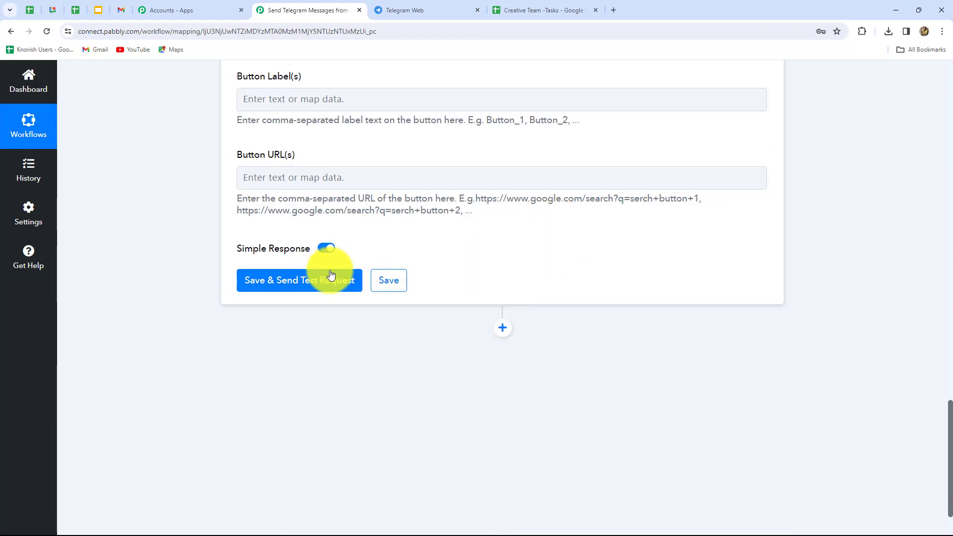
left_click(308, 281)
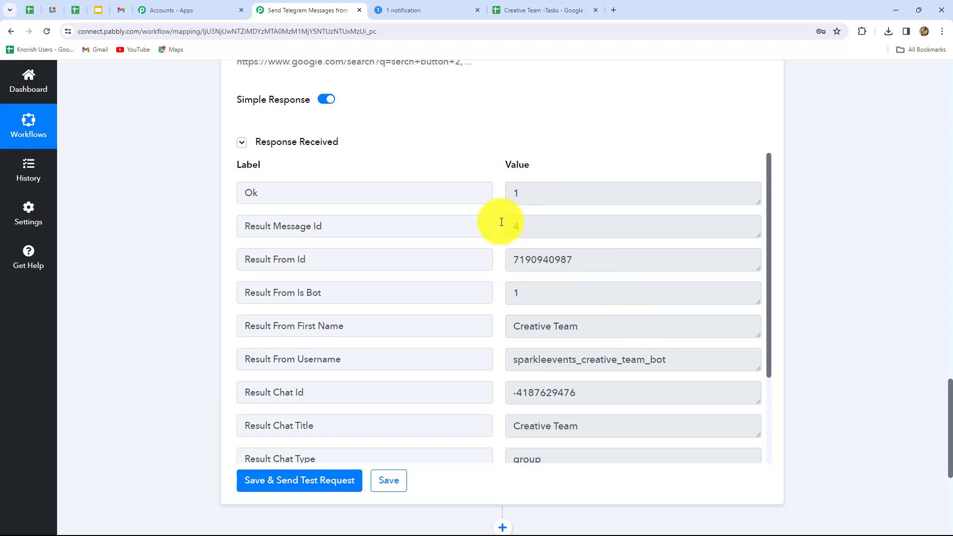
left_click_drag(526, 226, 479, 233)
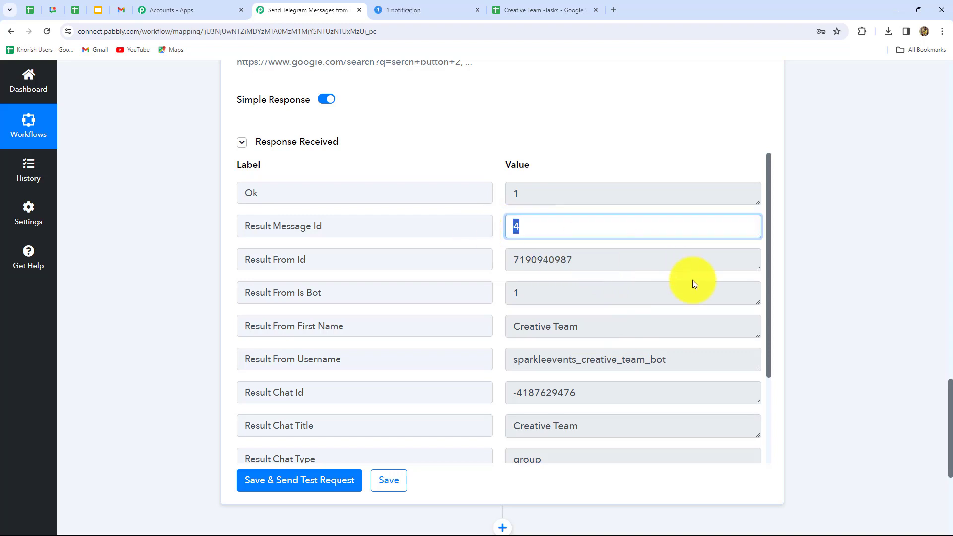
Step: Switch to Telegram Web, close the group info, and read the test message in the Creative Team group
left_click(397, 5)
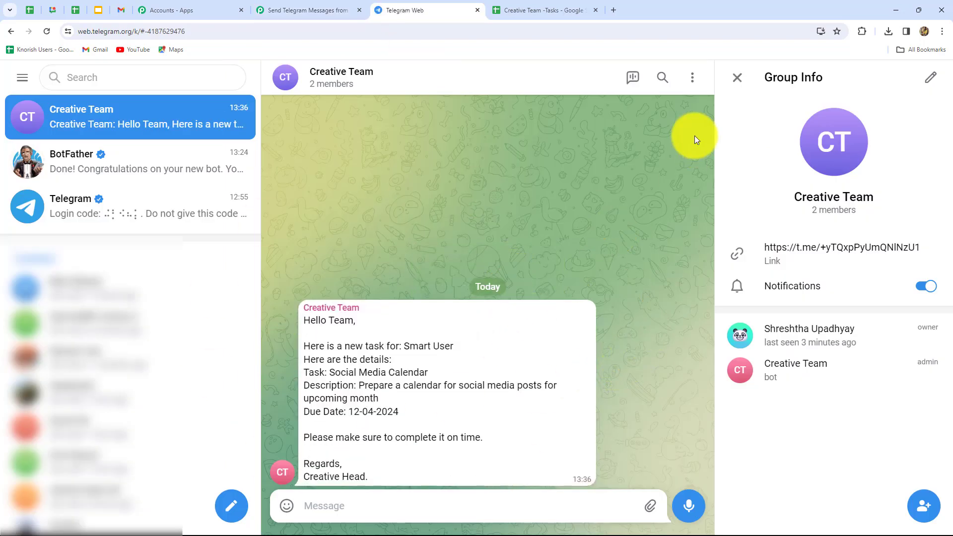
left_click(738, 79)
double_click(454, 330)
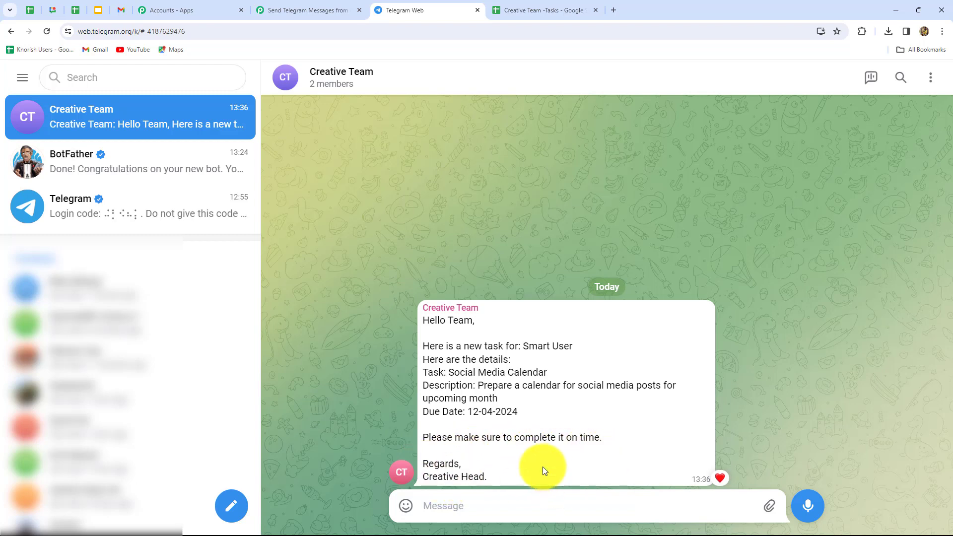
Step: Switch to the Creative Team -Tasks sheet and check whether Send On Event is enabled for Pabbly Connect Webhooks
left_click(506, 14)
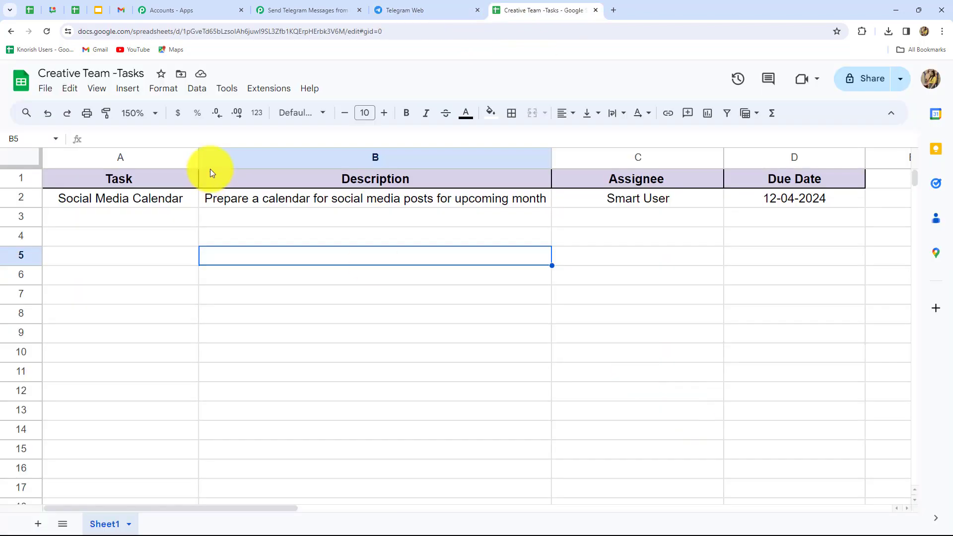
left_click(265, 90)
mouse_move(318, 226)
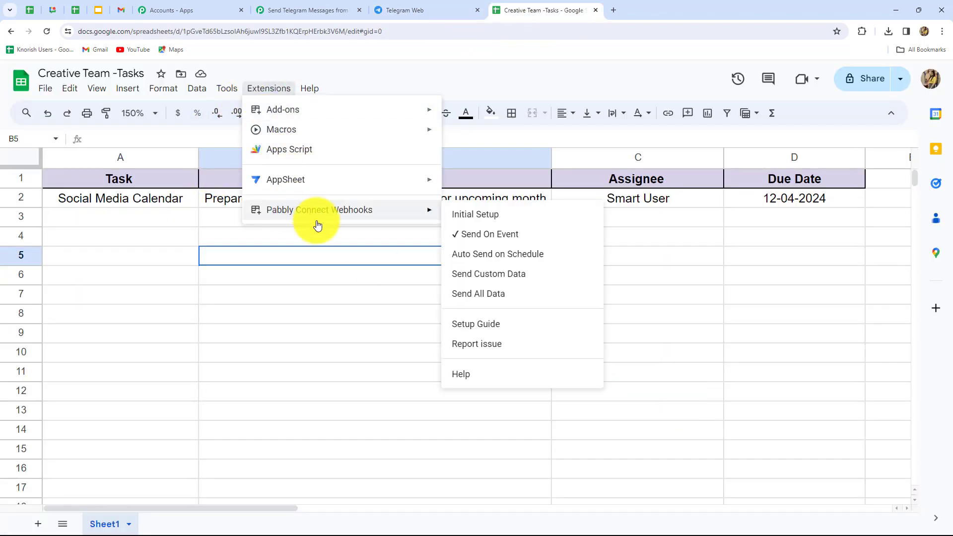
left_click(236, 332)
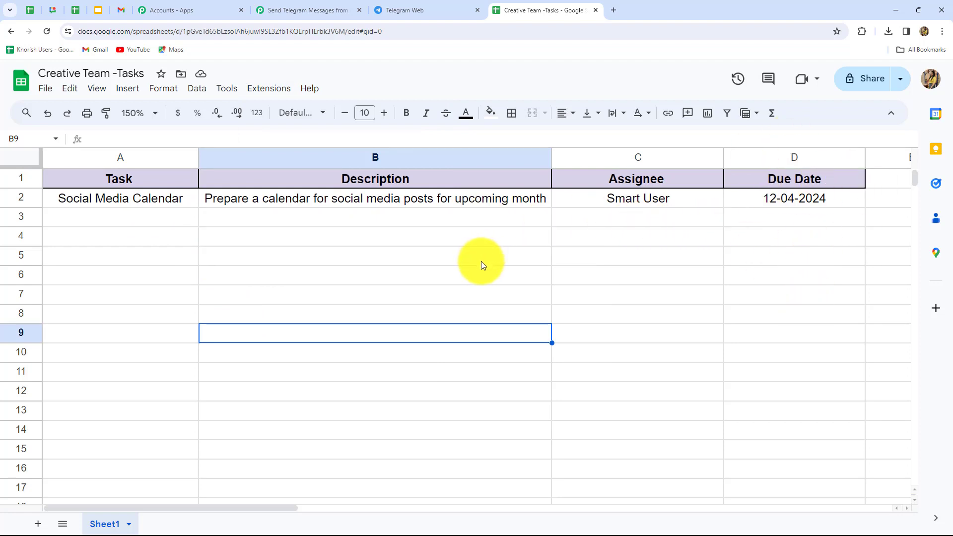
Step: In row 3, enter the task "Generate Captions" and the description "Generate unique and creative captions for festival posts"
left_click(109, 219)
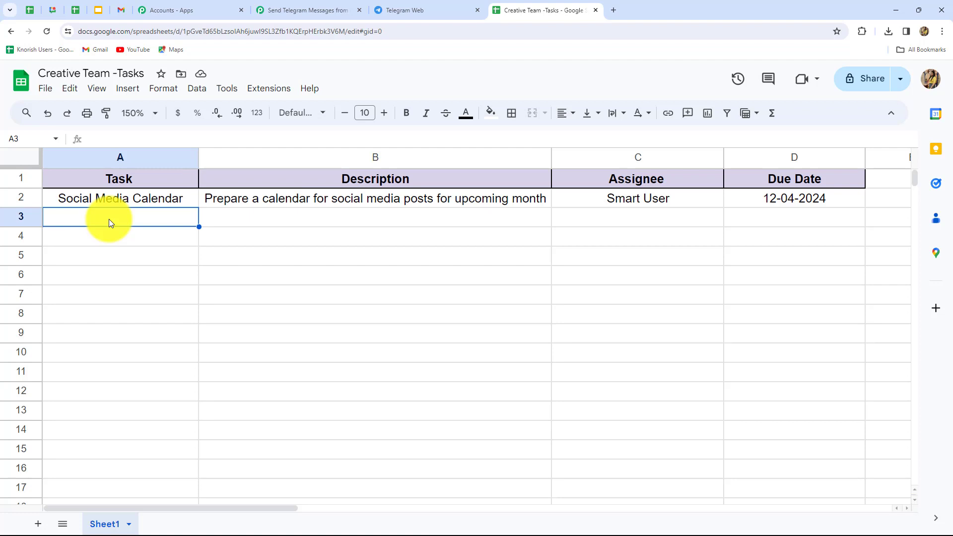
type("Generate Captions")
key("Return")
left_click(211, 218)
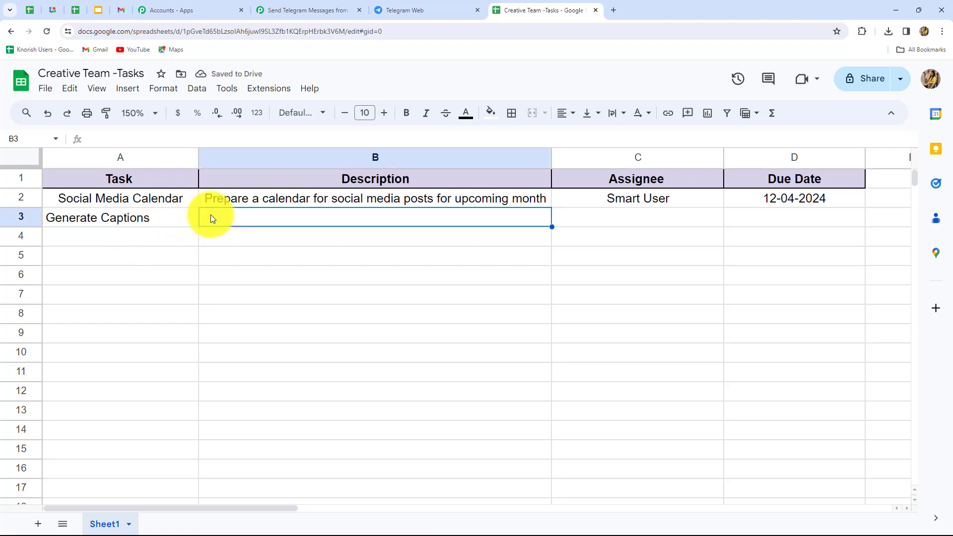
type("Generate unique and creative captions for festival posts")
key("Return")
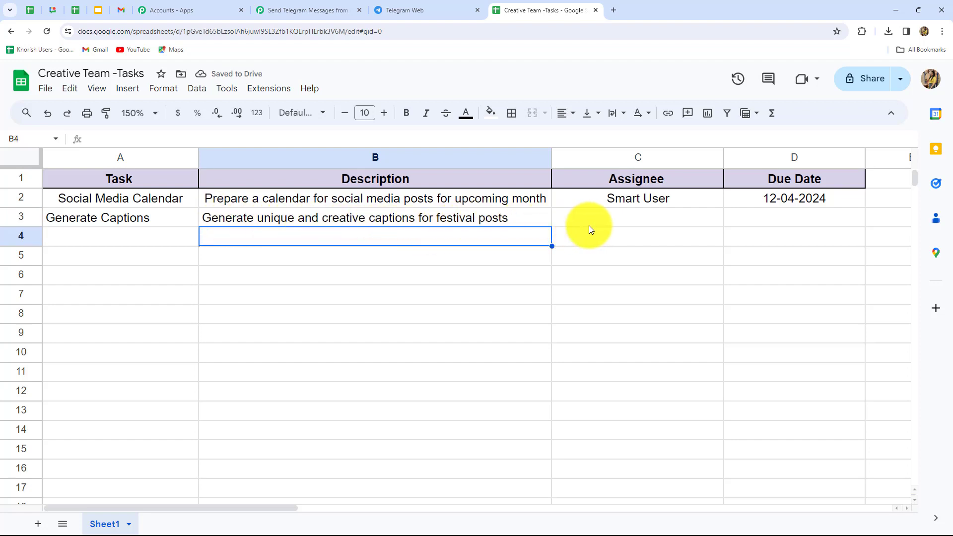
Step: Complete row 3 with "Test User" as the assignee and 13-04-2024 as the due date
left_click(608, 217)
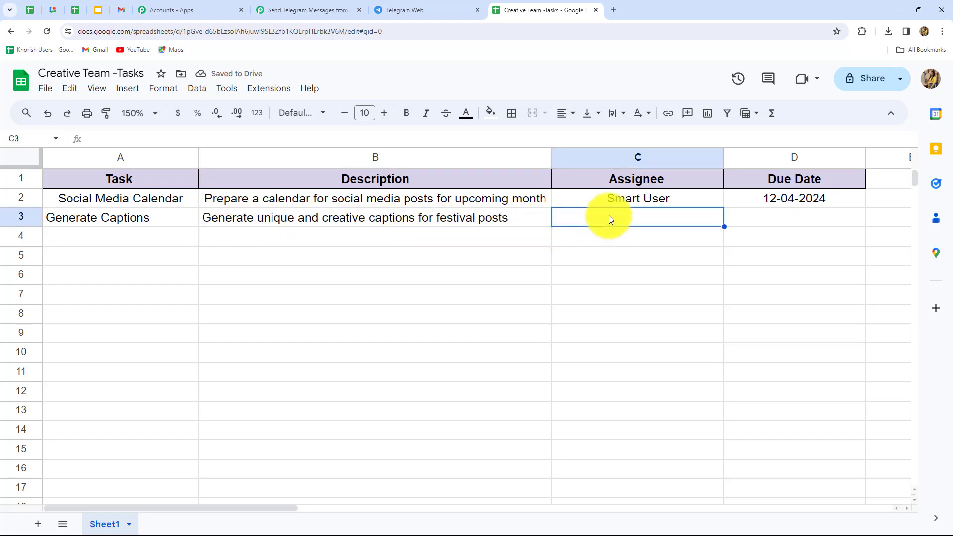
type("Test User")
left_click(755, 215)
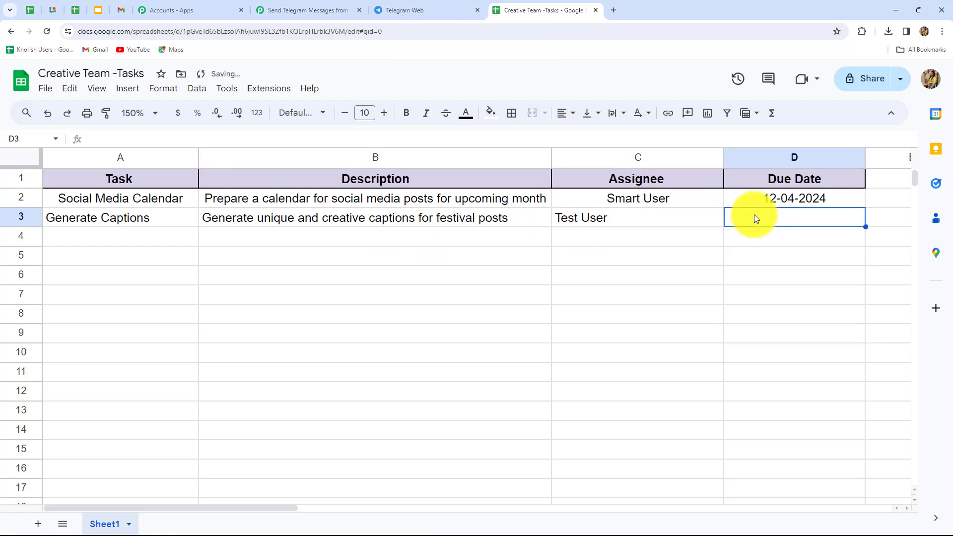
type("13-04-2024")
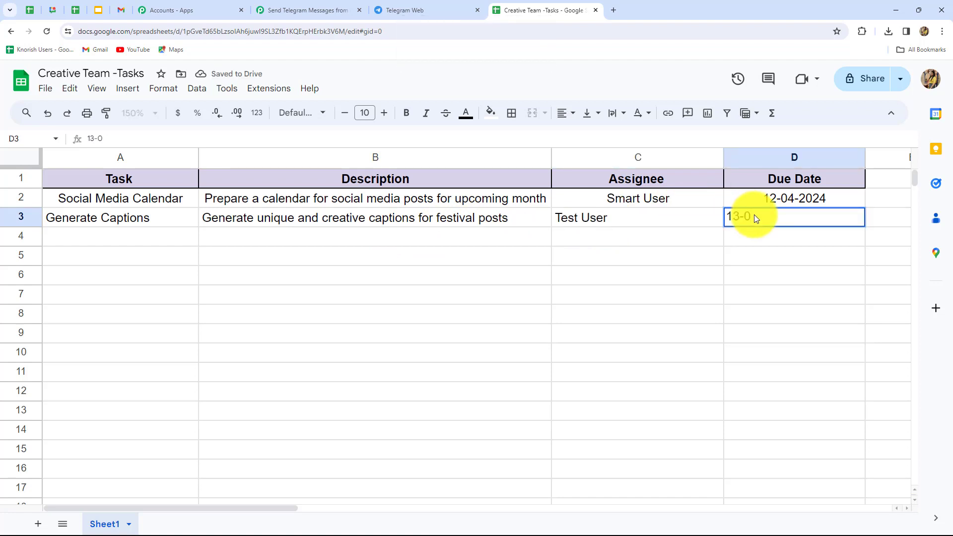
key("ctrl+Return")
Step: Center-align the contents of row 3 horizontally
key("shift+space")
left_click(565, 112)
left_click(581, 139)
left_click(527, 293)
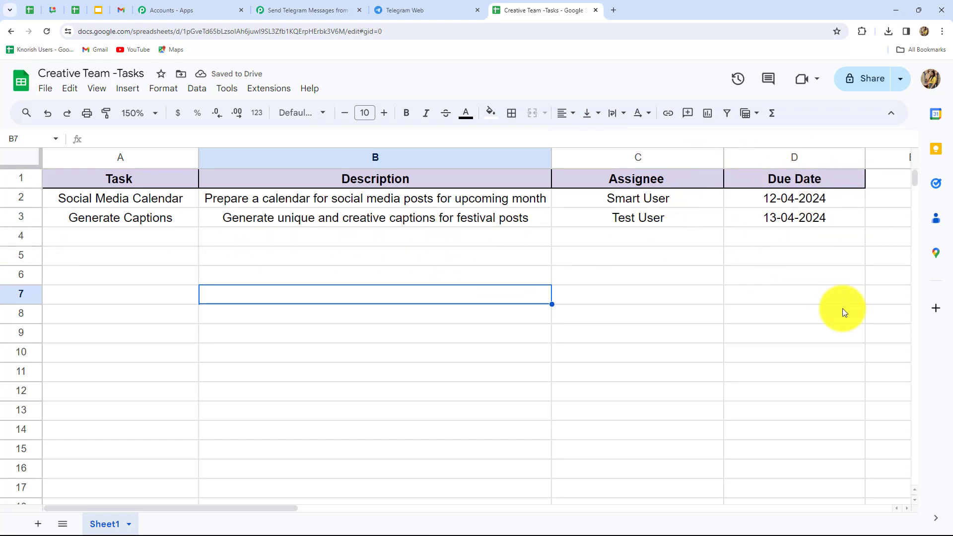
Step: Switch to Telegram Web and check the Creative Team group's latest message against the new sheet row
left_click(406, 9)
scroll(352, 345, "down", 3)
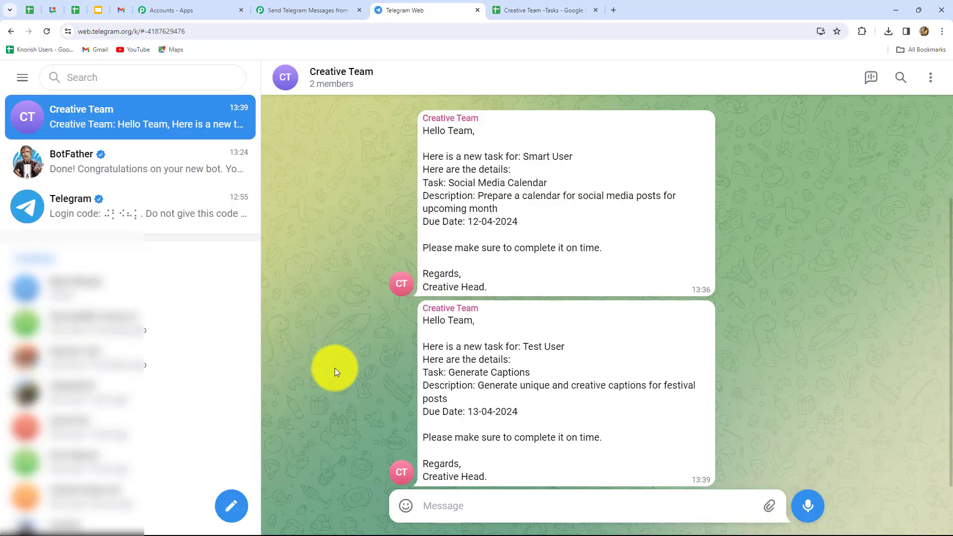
double_click(456, 347)
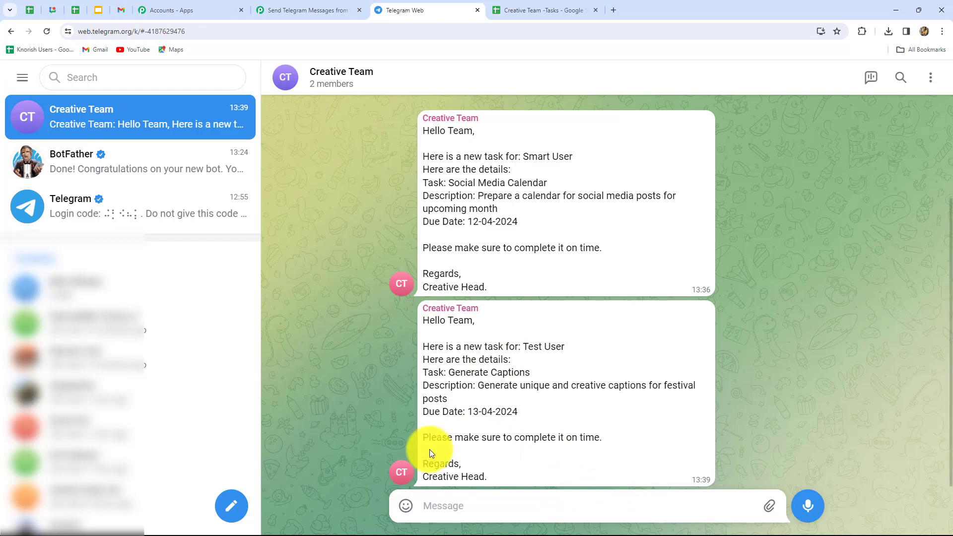
double_click(541, 431)
Step: Return to the Pabbly Connect workflow and collapse the Telegram Bot action
left_click(308, 10)
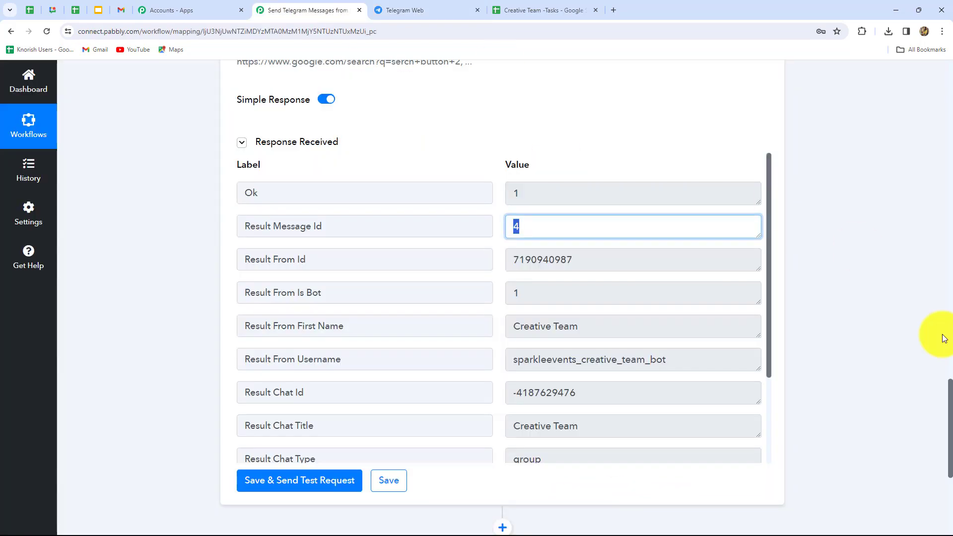
scroll(936, 334, "up", 10)
scroll(951, 374, "up", 15)
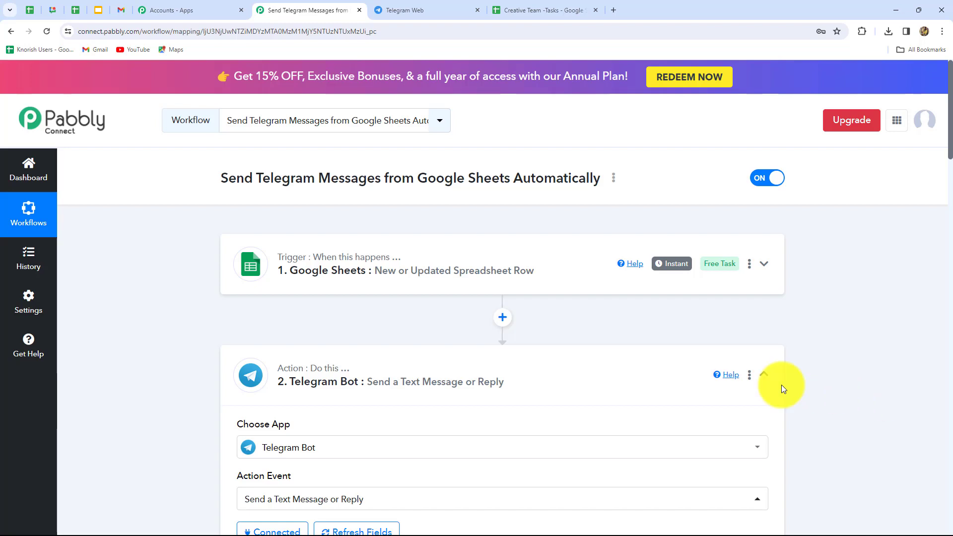
left_click(765, 374)
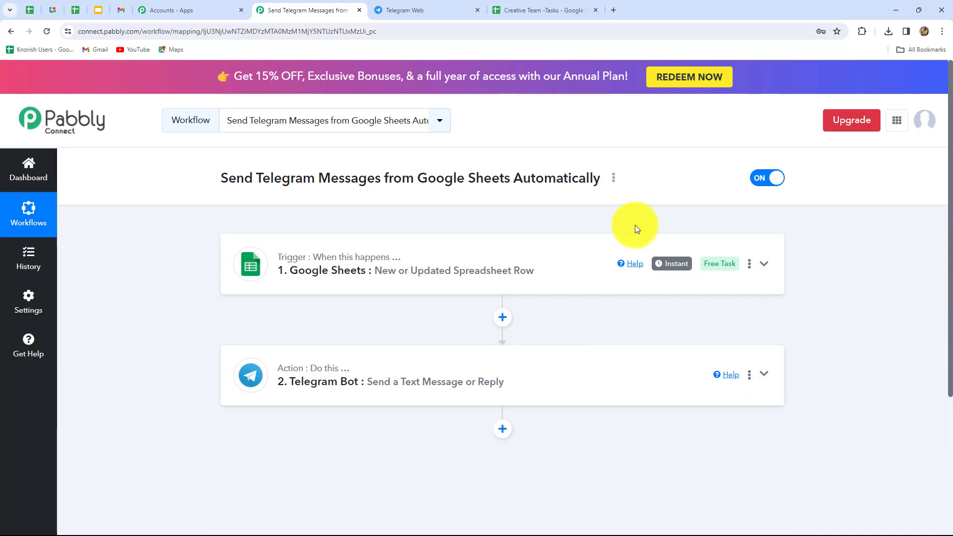